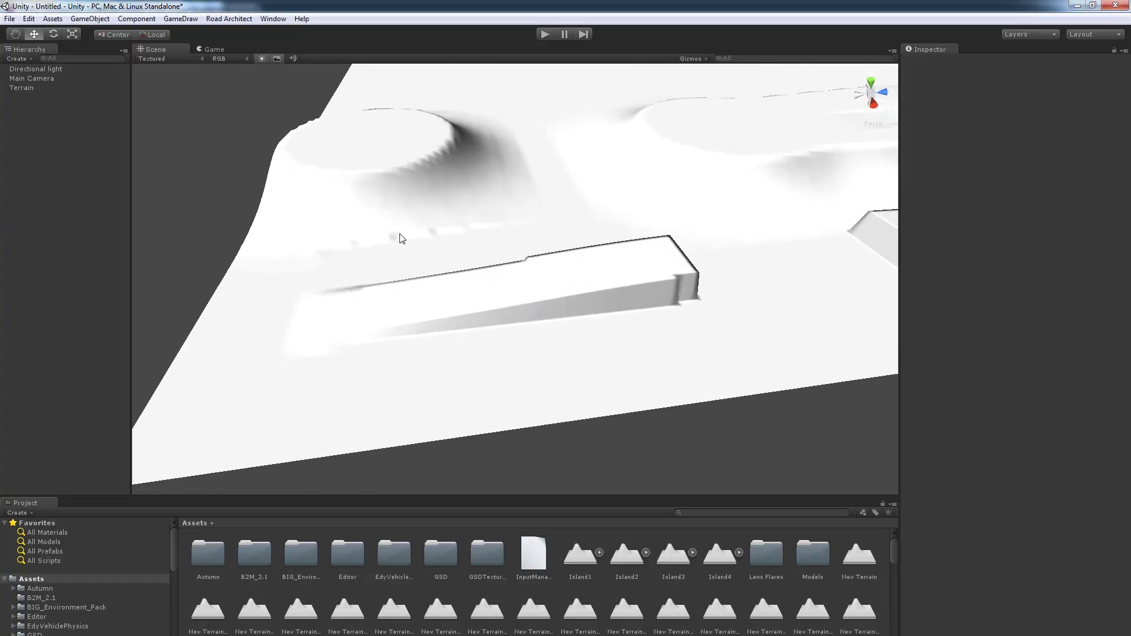
Step: Create a Road Architect road system, adding RoadArchitectSystem1 to the scene
left_click(230, 19)
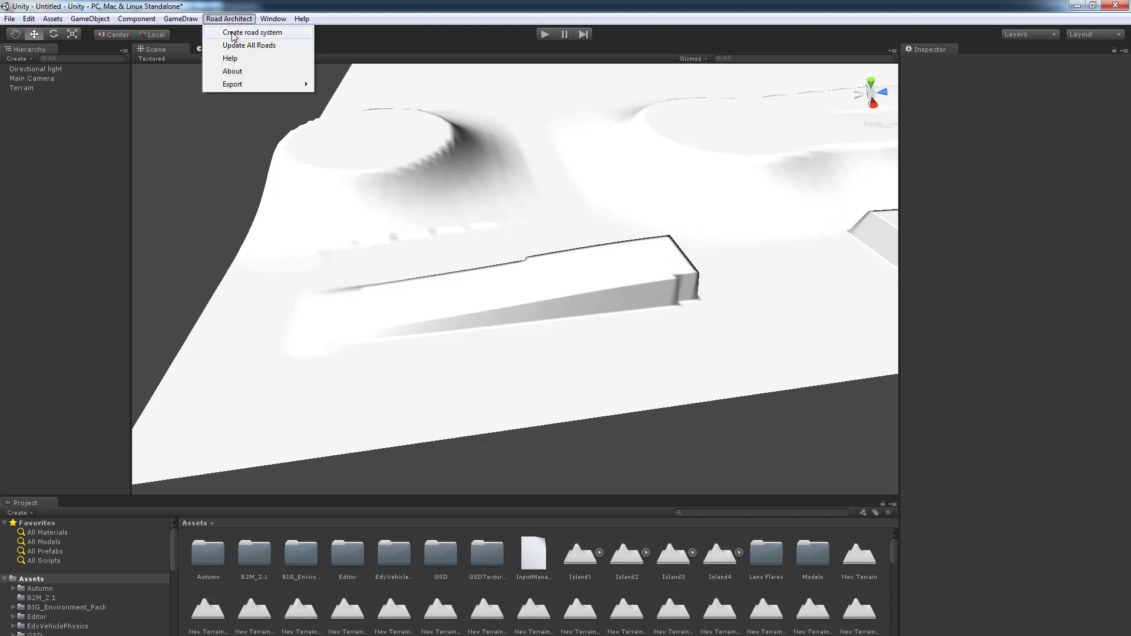
left_click(234, 34)
left_click(25, 88)
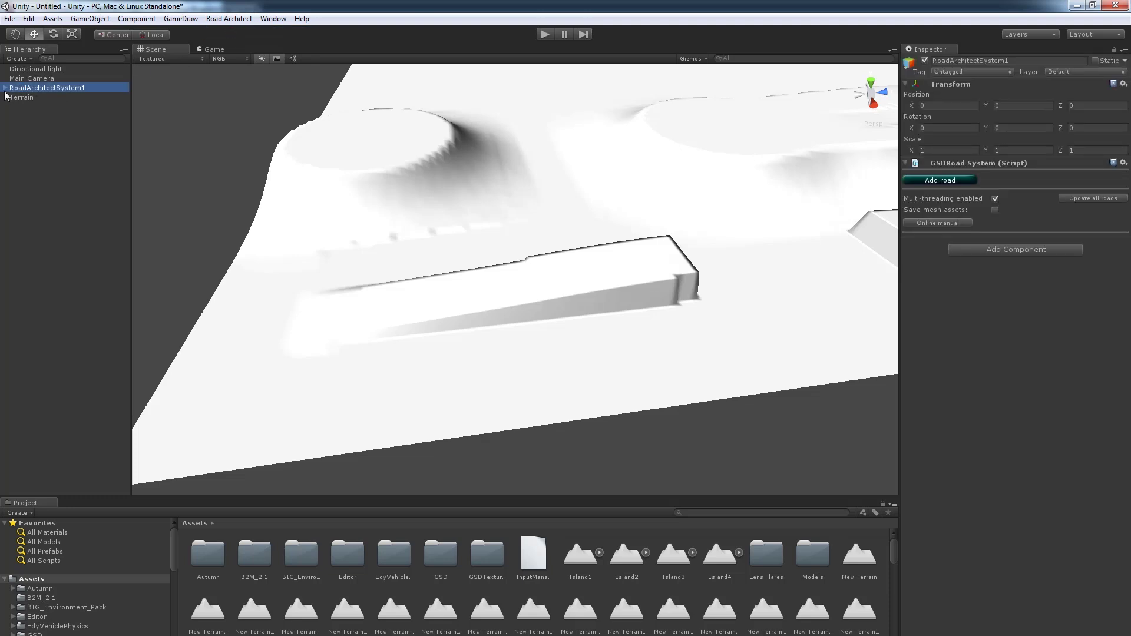
Step: Expand RoadArchitectSystem1 and select Road1 for editing
left_click(5, 88)
left_click(38, 106)
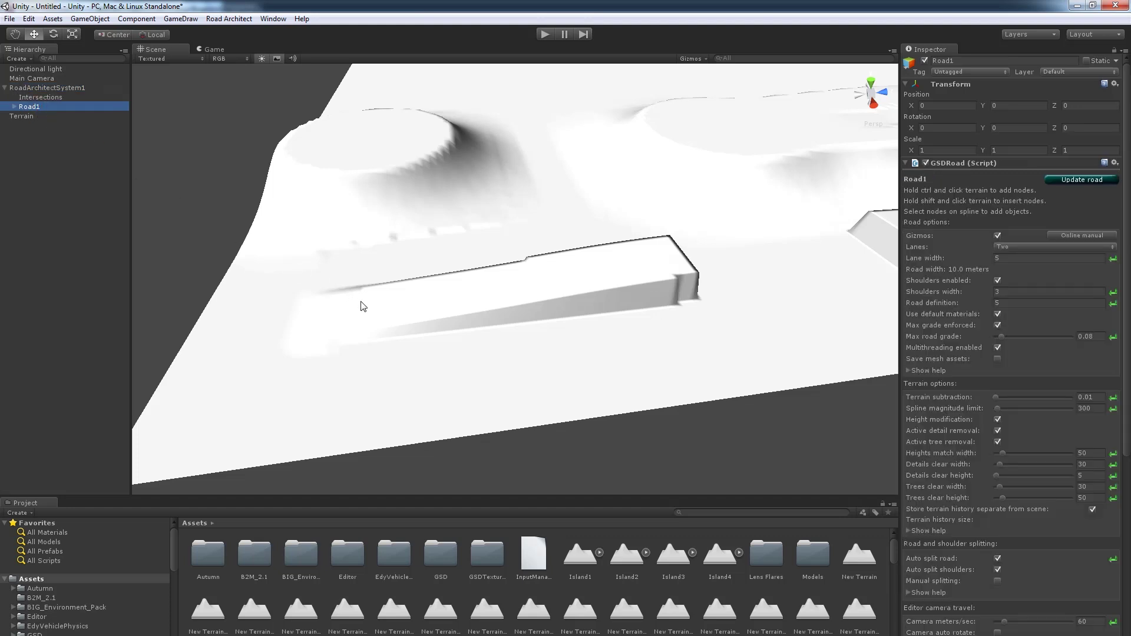
right_click_drag(363, 301, 374, 318)
left_click(34, 108)
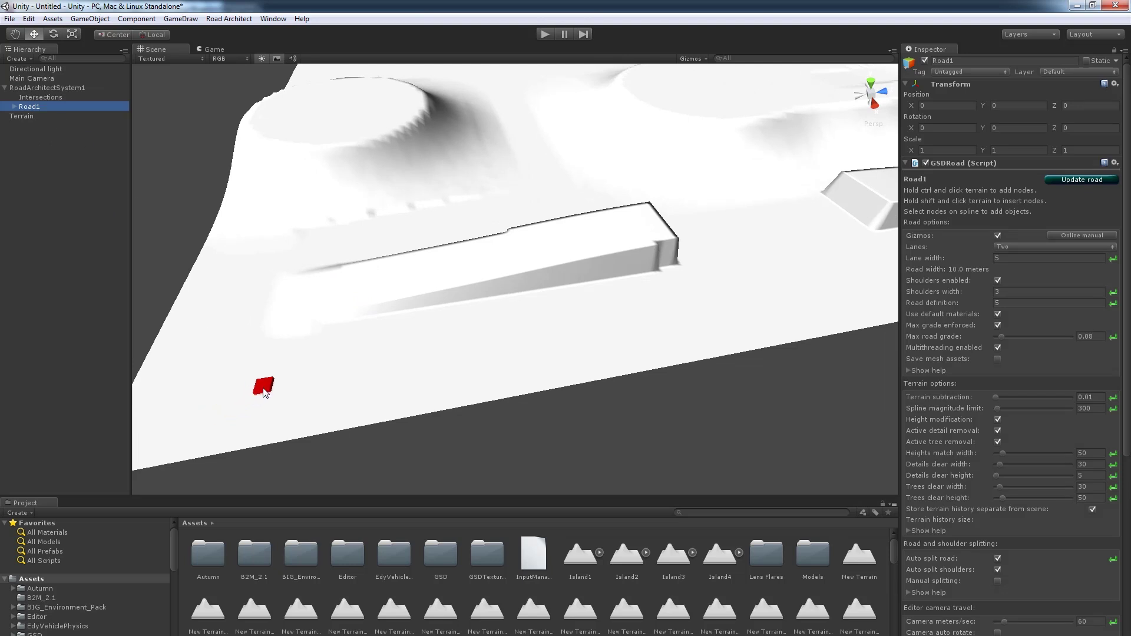
Step: Ctrl-click nodes across the terrain so Road1 curves around the raised block
left_click(259, 382, "ctrl")
left_click(537, 337, "ctrl")
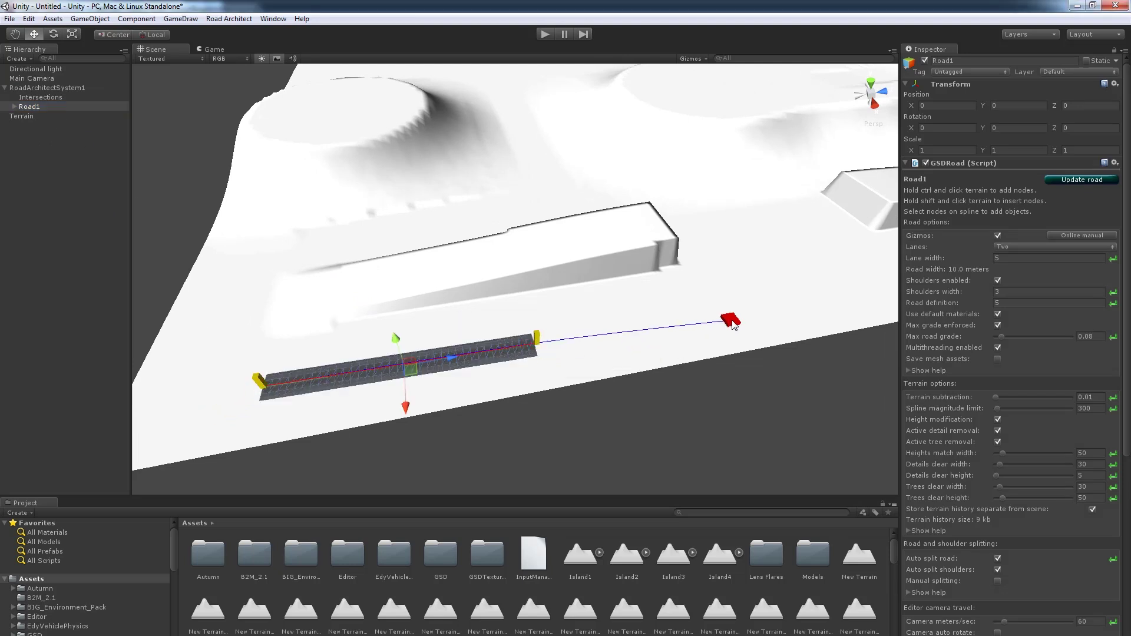
left_click(753, 298, "ctrl")
right_click_drag(696, 328, 752, 301)
left_click(845, 204, "ctrl")
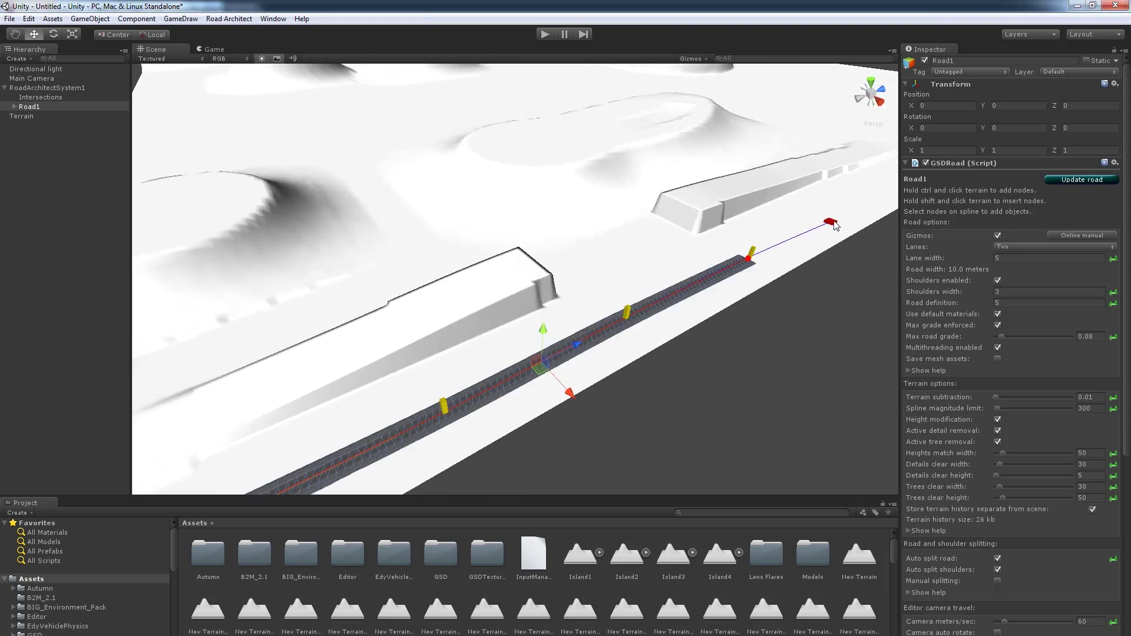
left_click(774, 150, "ctrl")
left_click(651, 168, "ctrl")
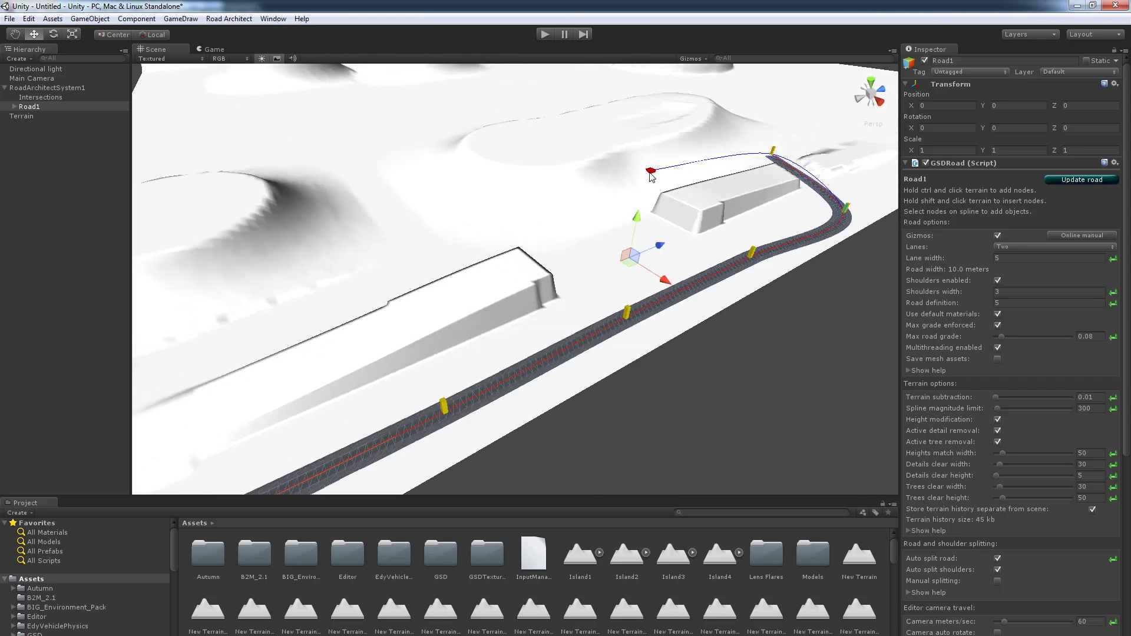
left_click(554, 198, "ctrl")
left_click(418, 241, "ctrl")
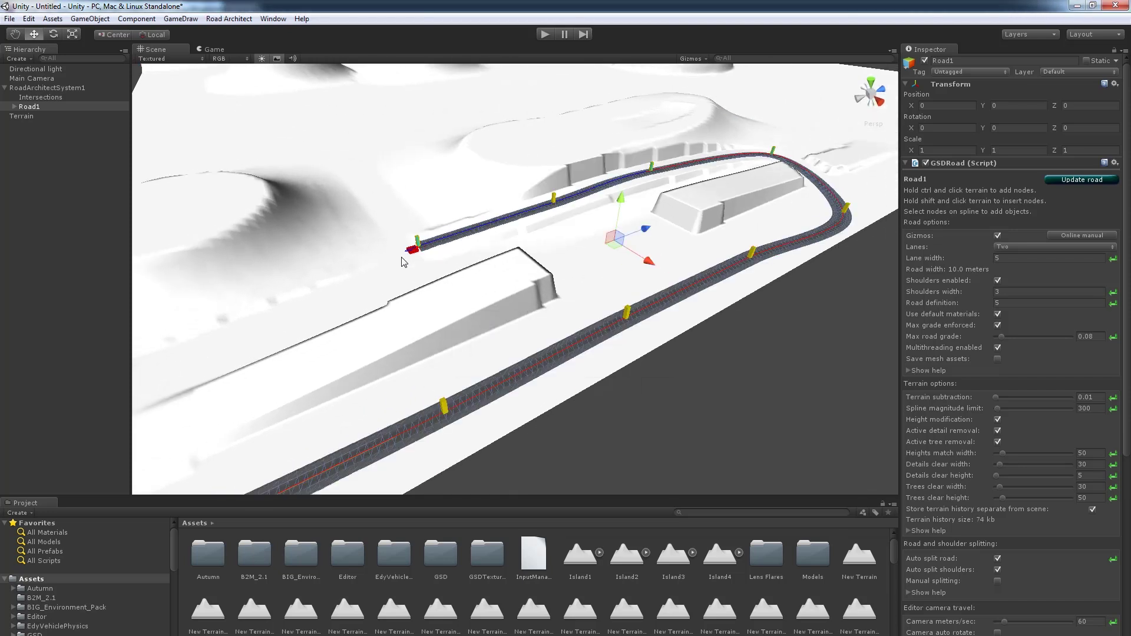
Step: Shift-click to insert a node so the road bends inward into an S-curve
right_click_drag(295, 309, 292, 316)
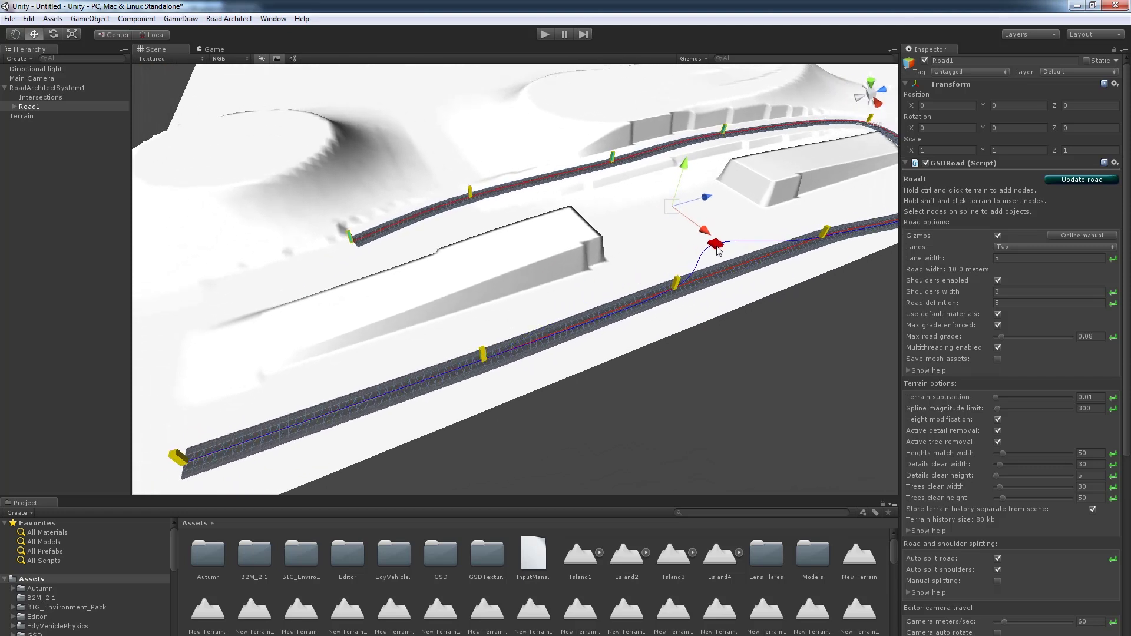
right_click_drag(720, 251, 760, 222)
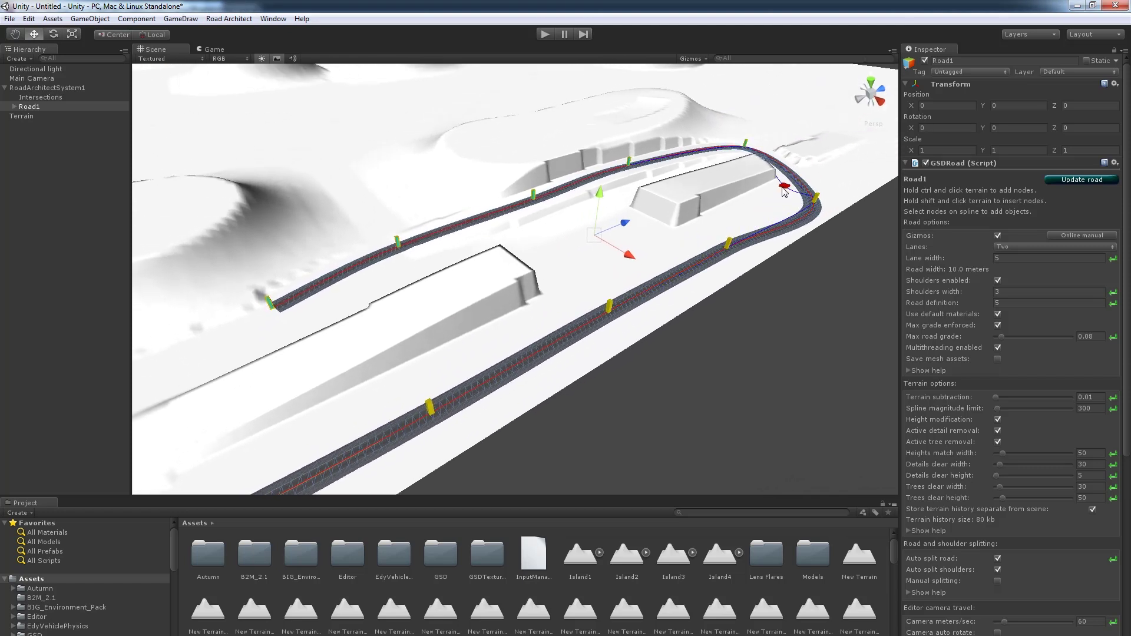
left_click(616, 251, "shift")
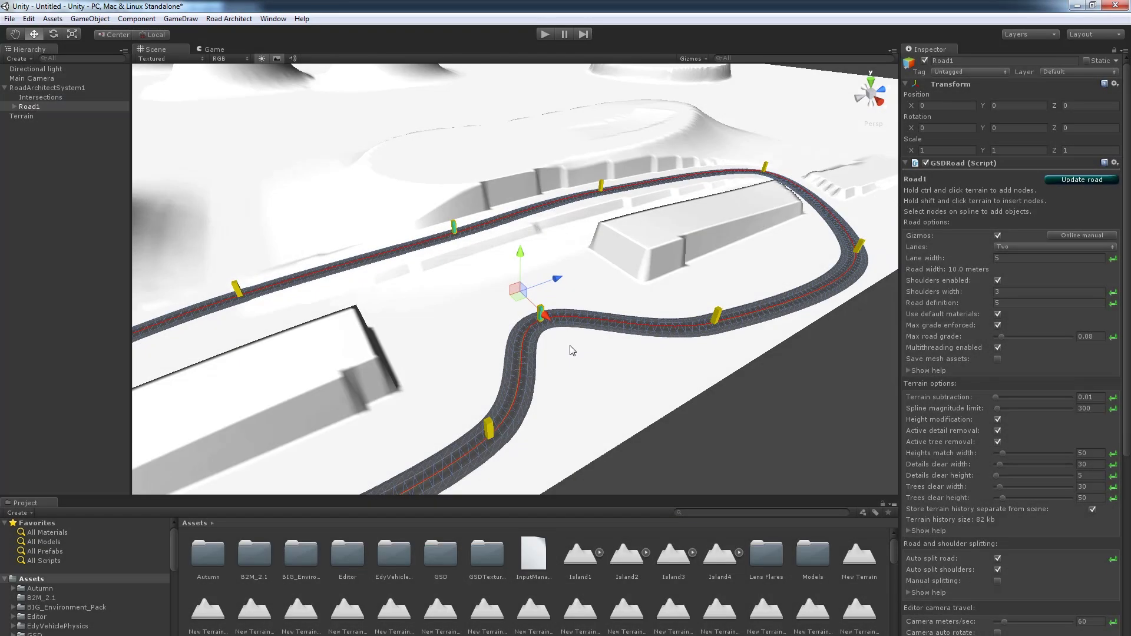
left_click(560, 358)
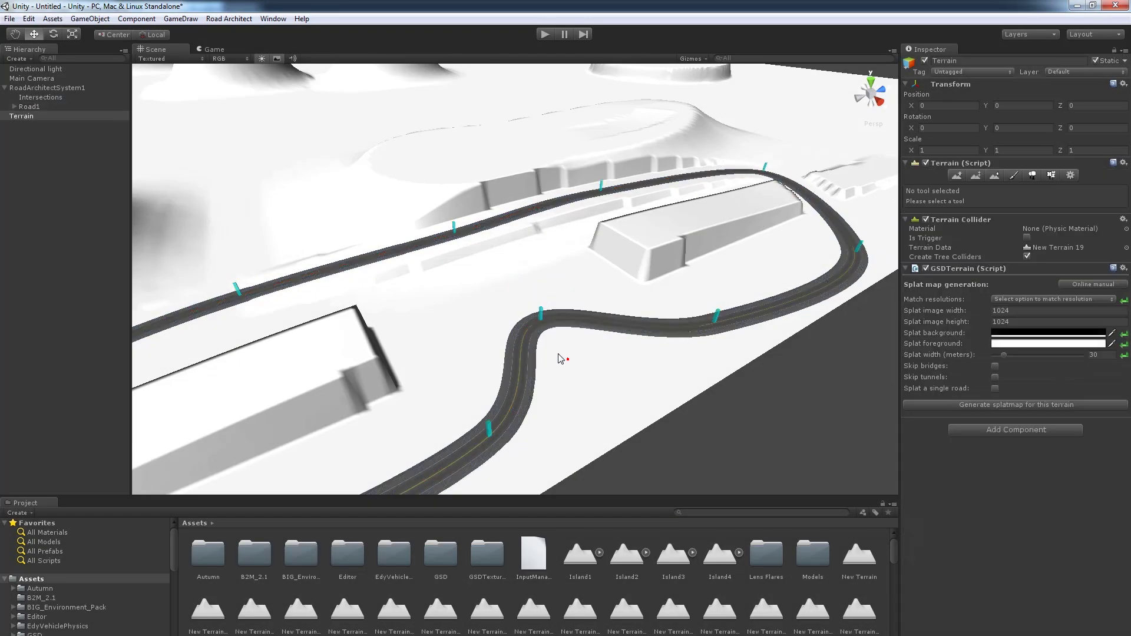
Step: Delete Node3 from Road1
left_click(541, 318)
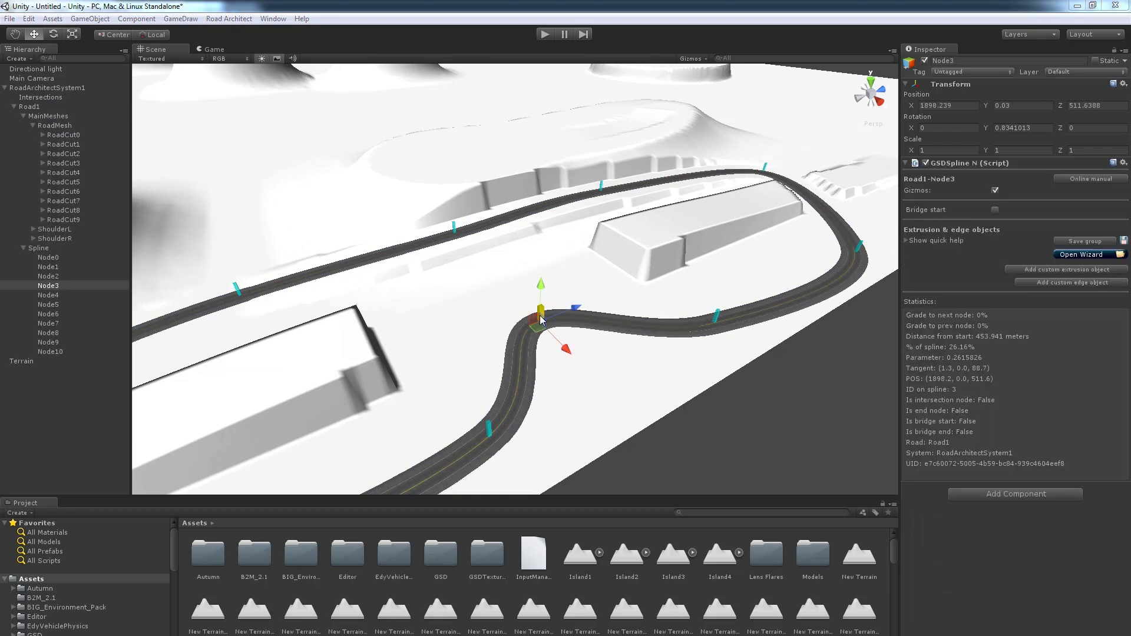
key("Delete")
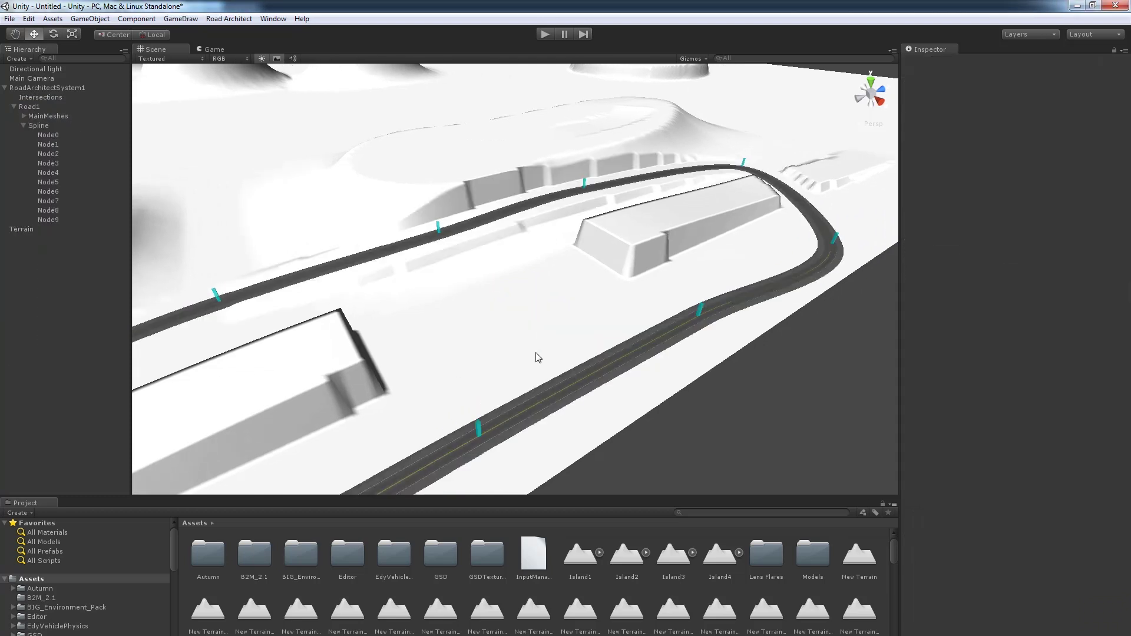
left_click_drag(533, 354, 579, 344, "alt")
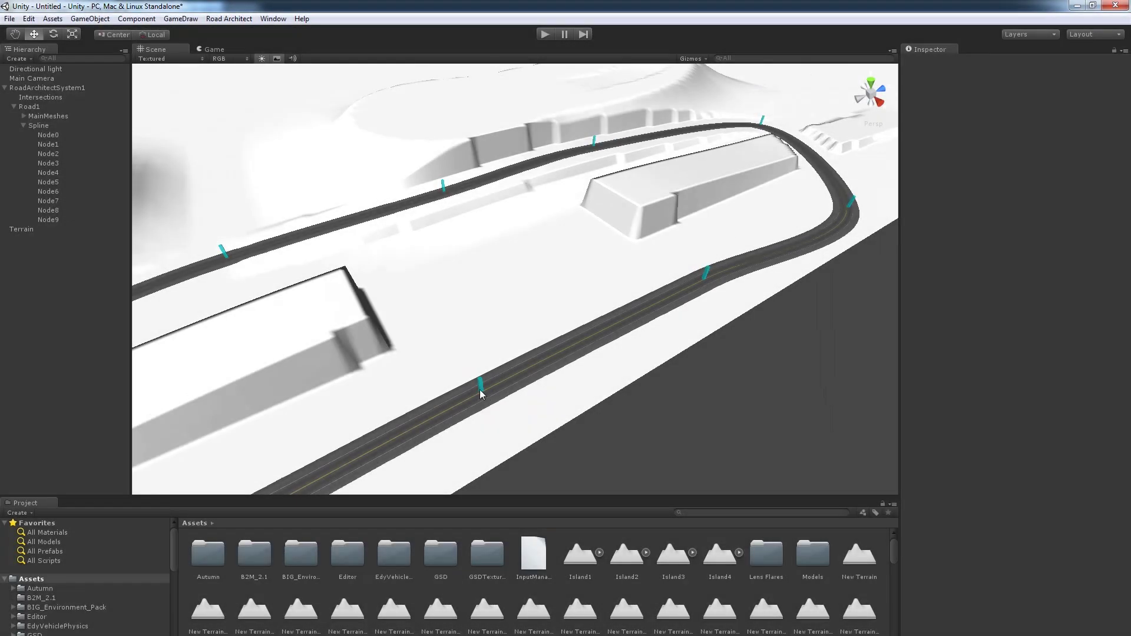
Step: Move Node2 up about 15 units and to the left so the road climbs
left_click(481, 387)
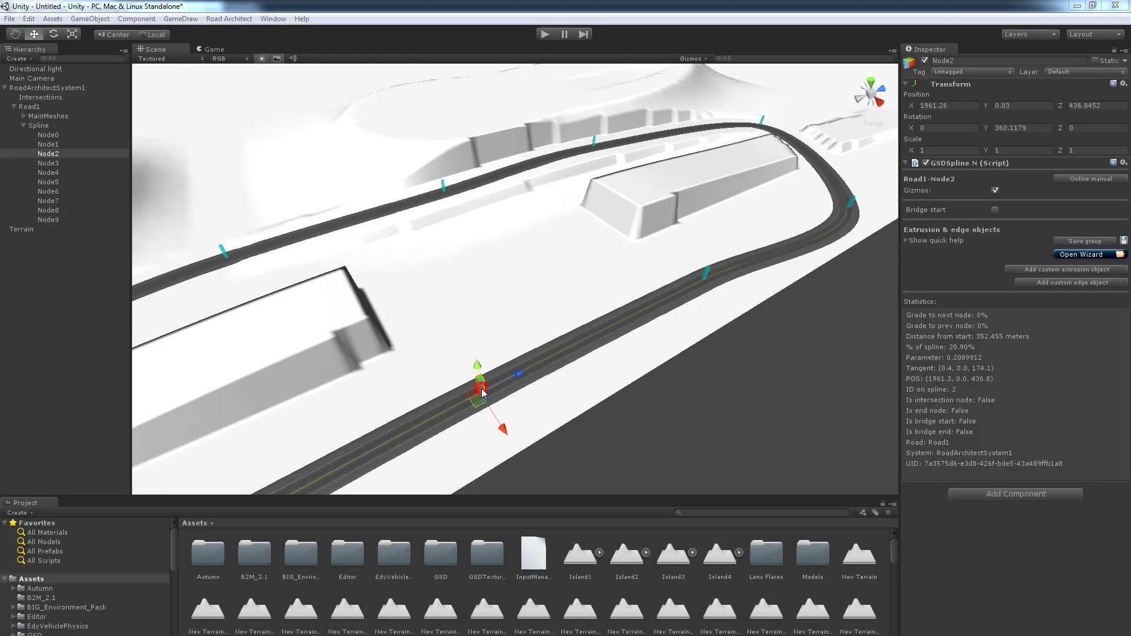
left_click_drag(478, 408, 516, 417)
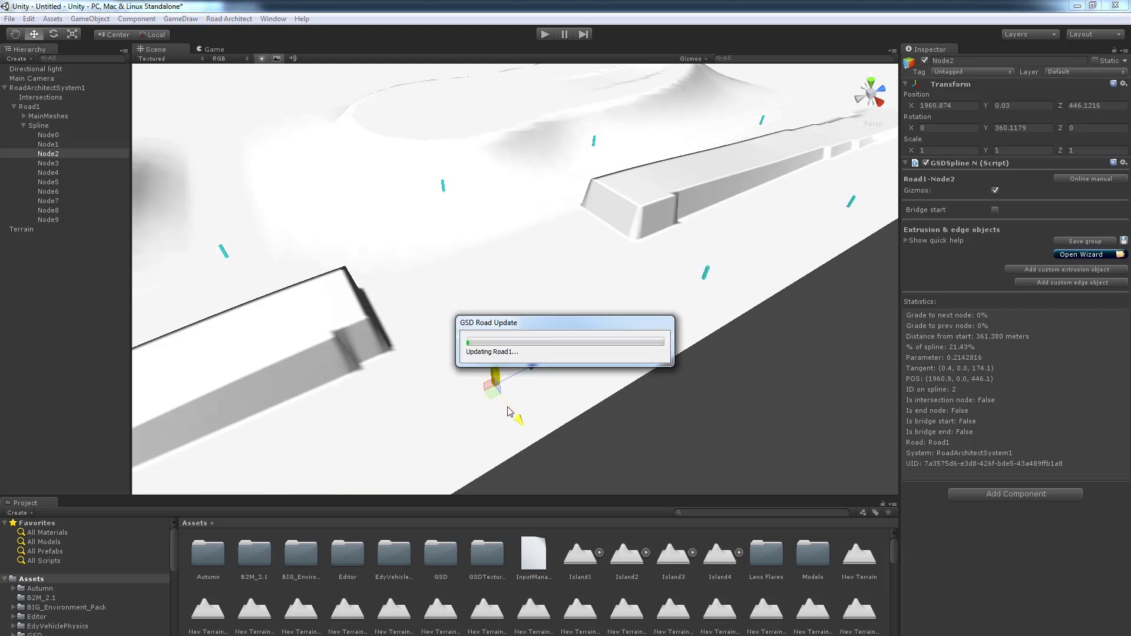
left_click_drag(495, 378, 455, 328)
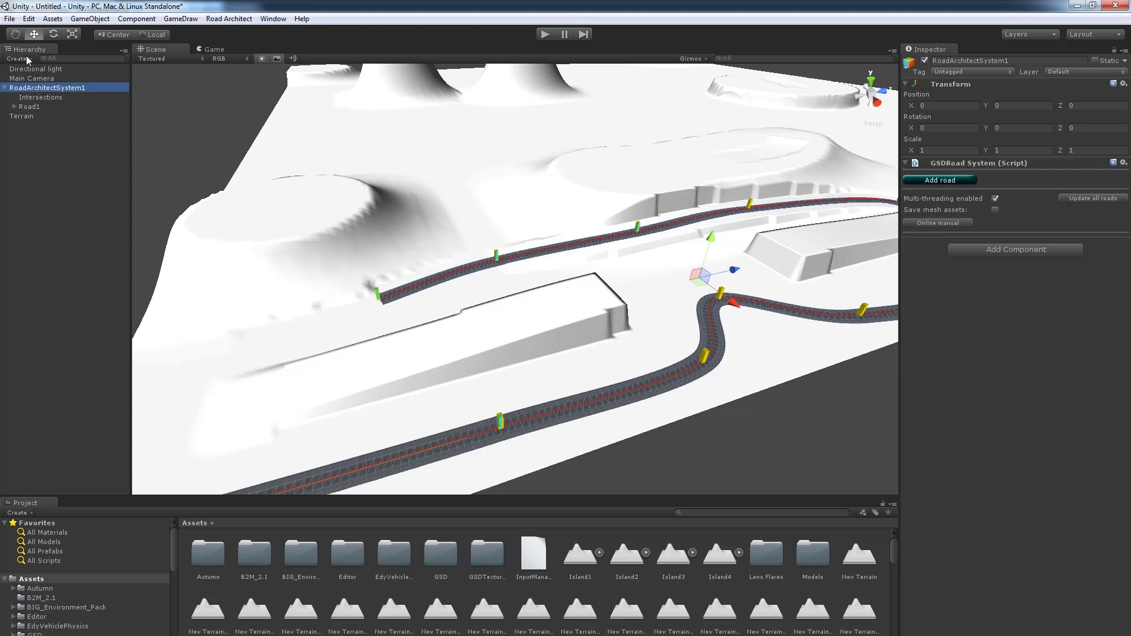
left_click(971, 183)
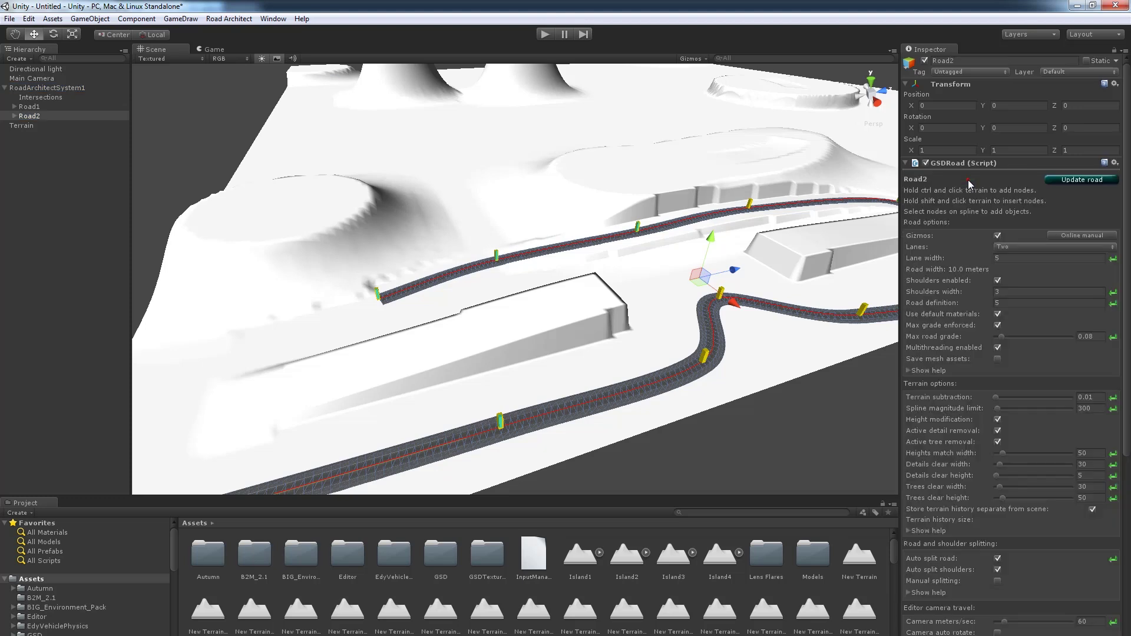
left_click(31, 118)
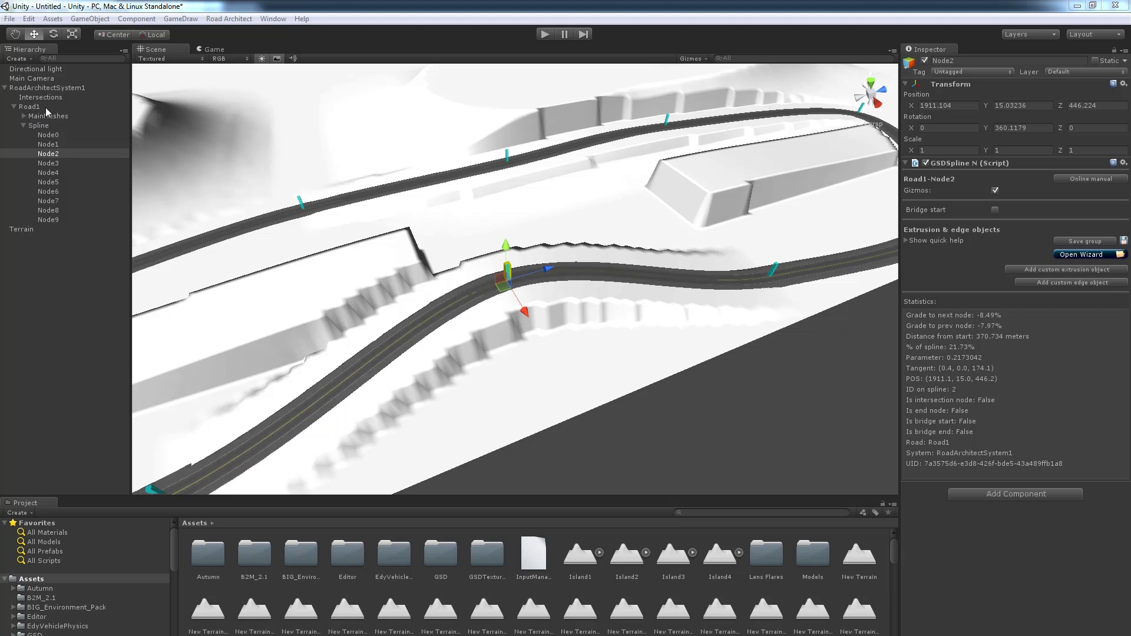
Step: Review Road1's GSDRoad settings: two lanes of width 5, shoulders 3, max grade 0.08
left_click(29, 107)
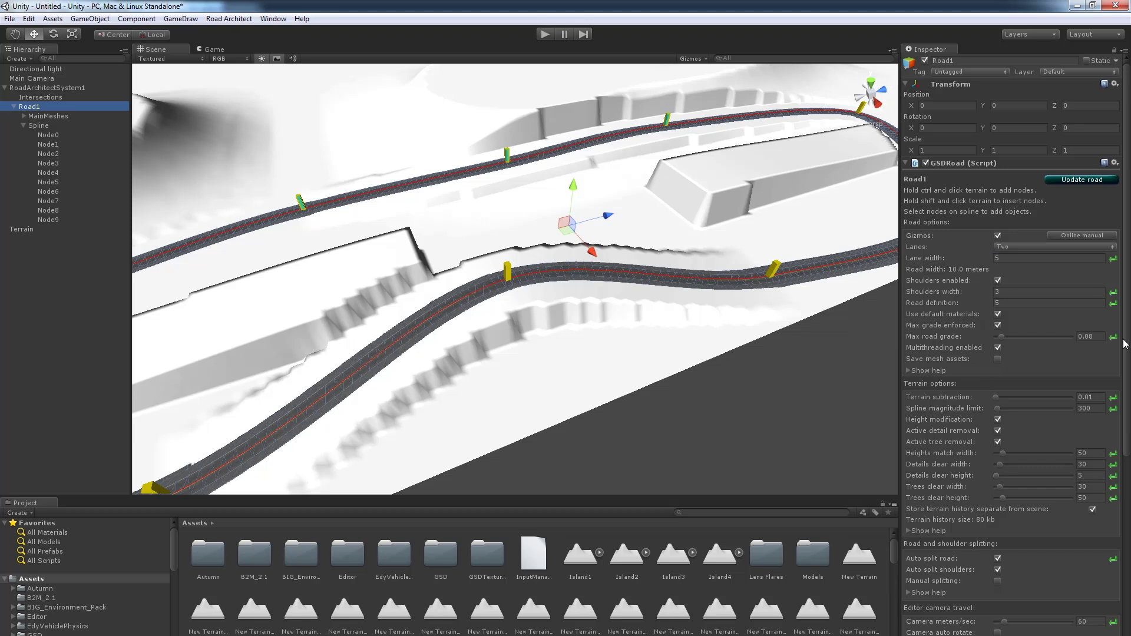
scroll(1126, 344, "down", 5)
scroll(1116, 383, "up", 5)
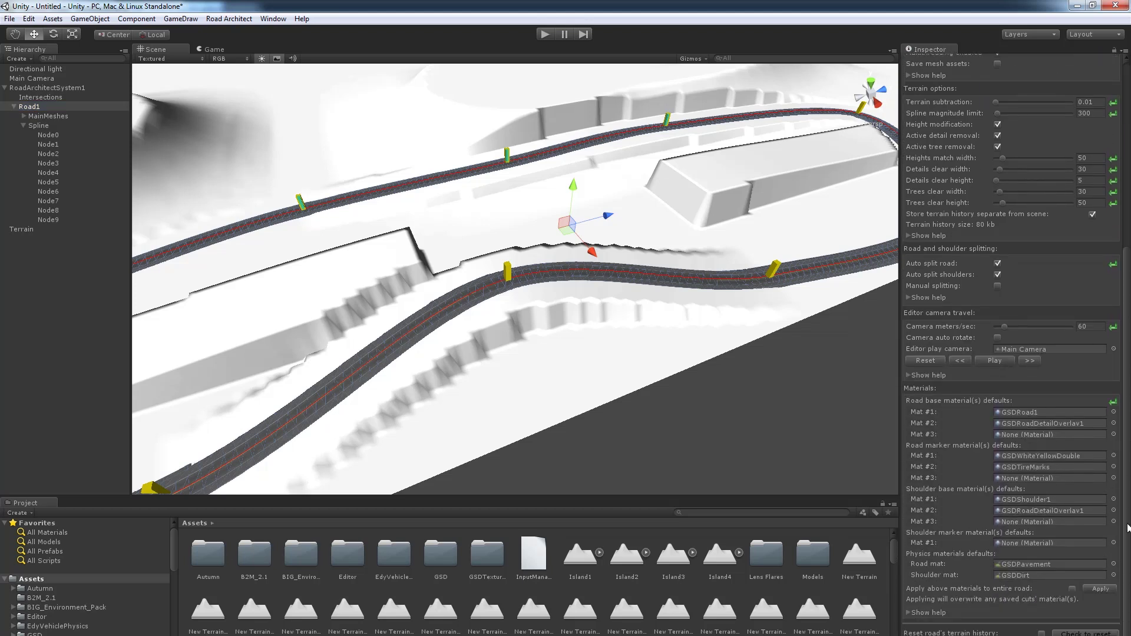
scroll(1115, 384, "up", 3)
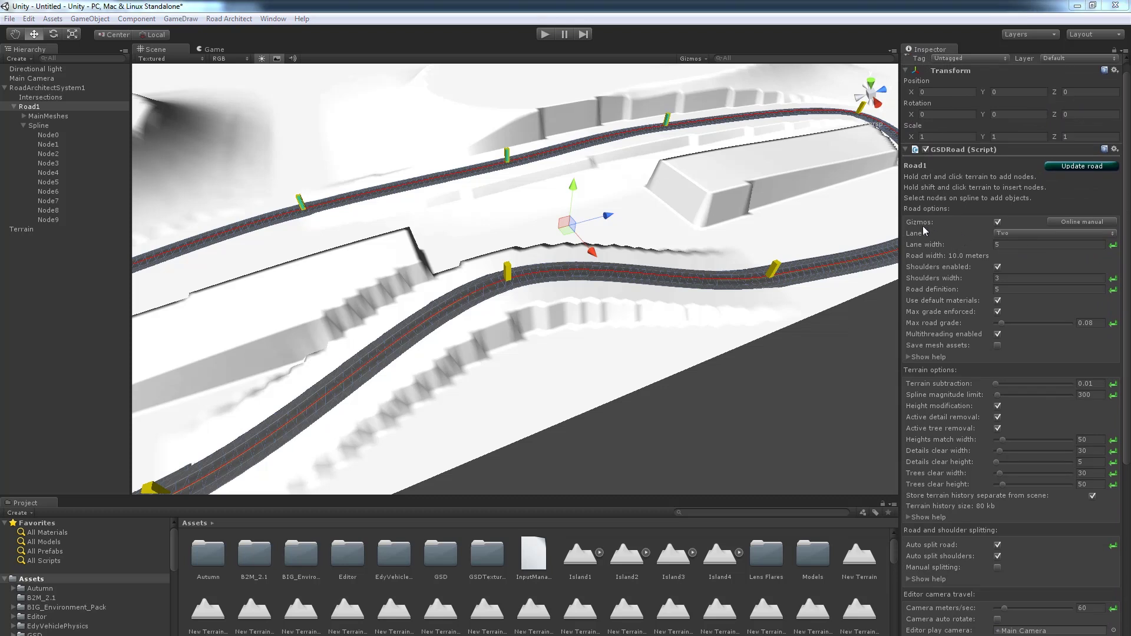
Step: Toggle Road1's Gizmos option repeatedly while orbiting, leaving it unchecked
left_click(998, 223)
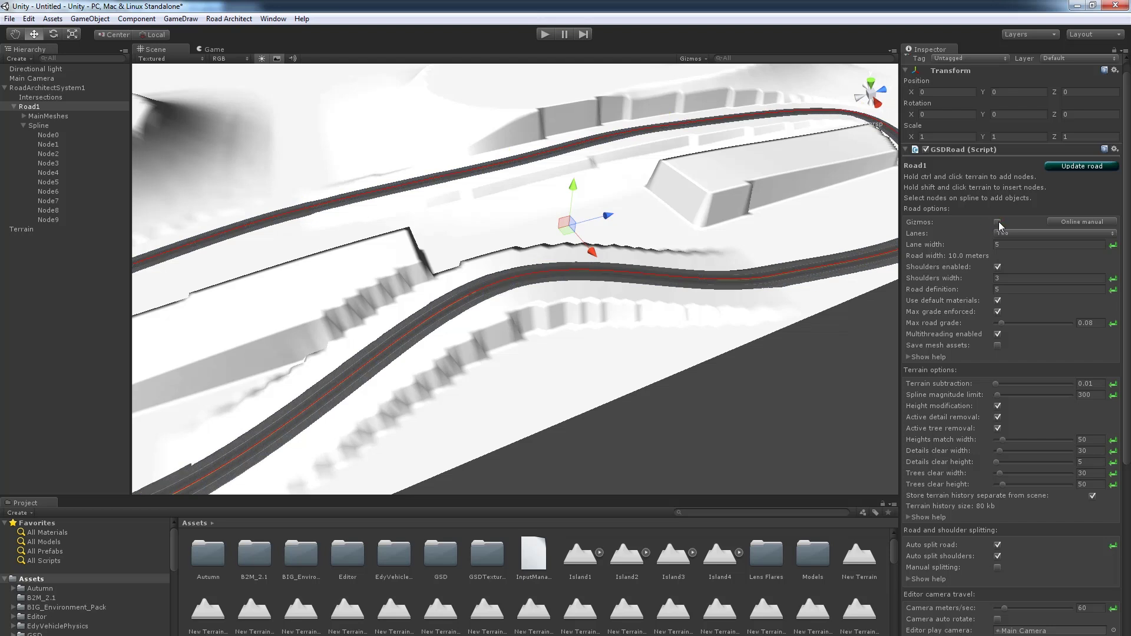
left_click(997, 222)
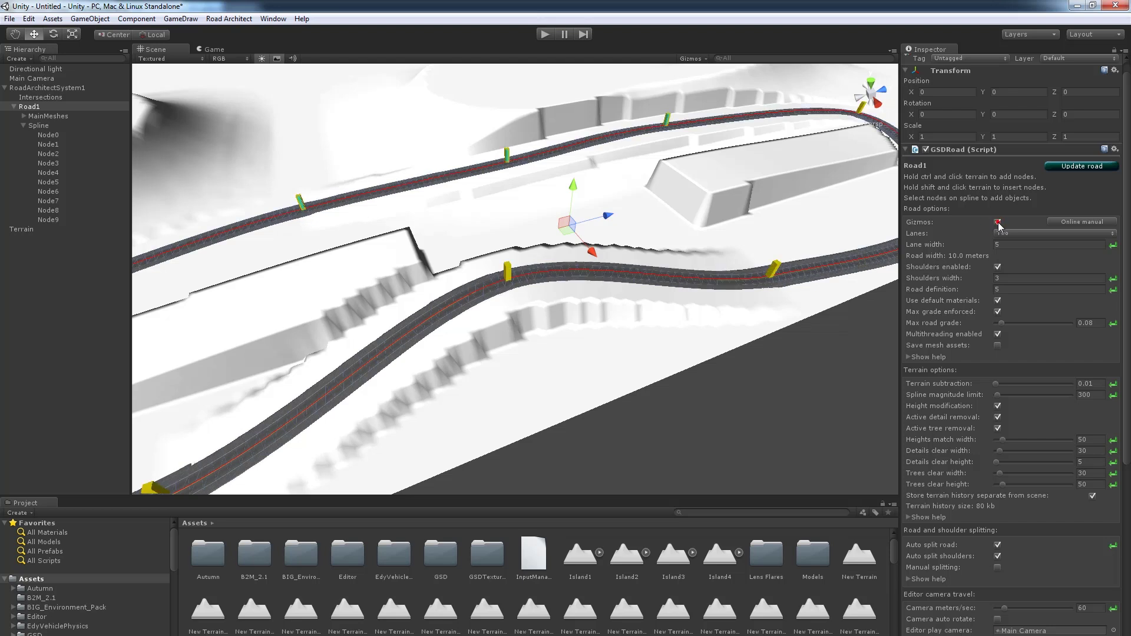
left_click_drag(771, 269, 846, 259, "alt")
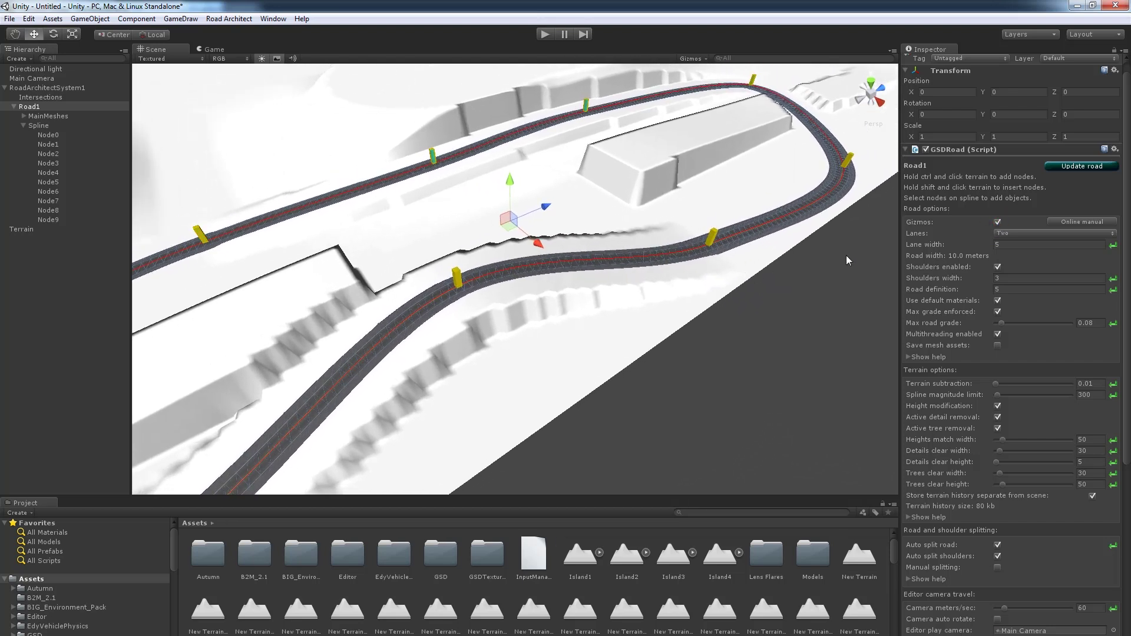
left_click(998, 223)
left_click(998, 223)
left_click_drag(848, 255, 997, 219, "alt")
left_click(998, 223)
left_click(998, 223)
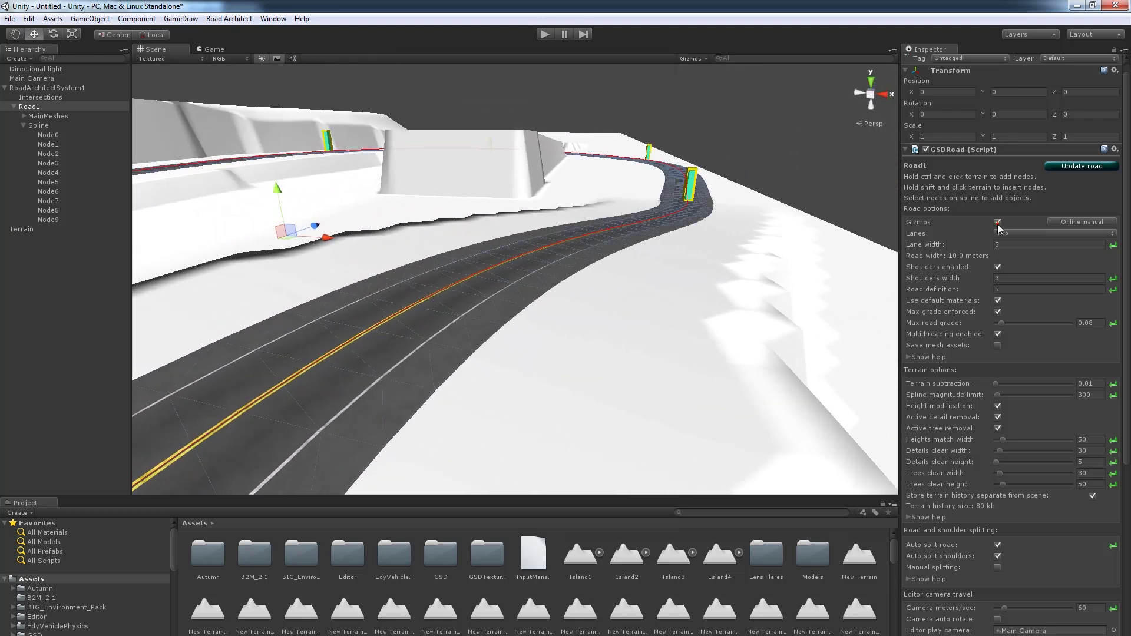
left_click(997, 223)
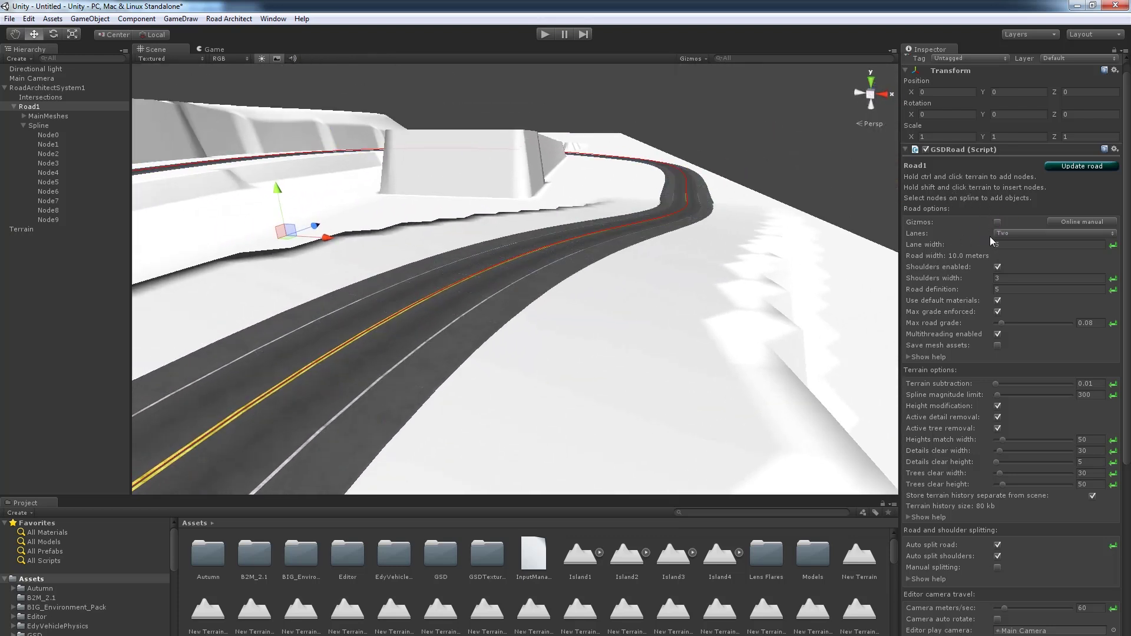
left_click(1002, 234)
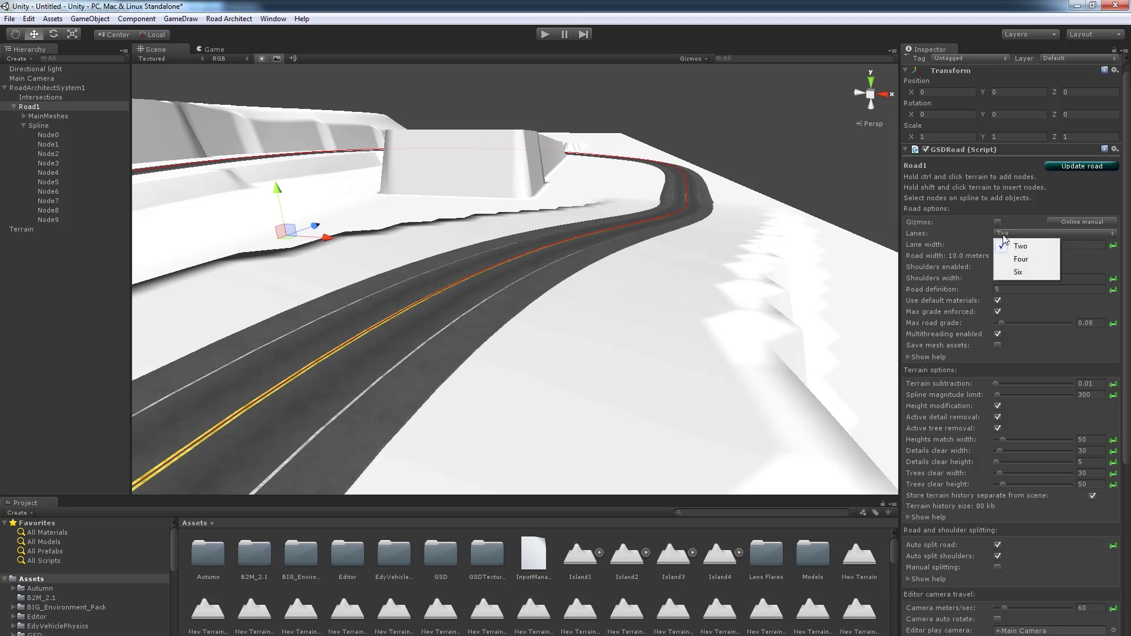
left_click(1027, 262)
left_click(1027, 235)
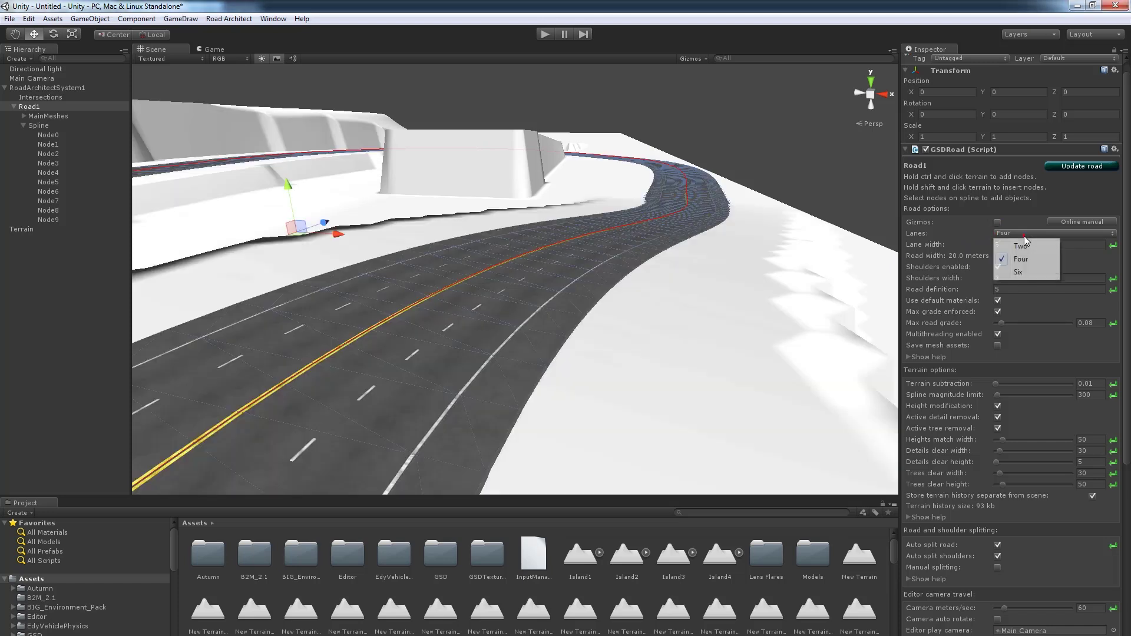
left_click(1021, 272)
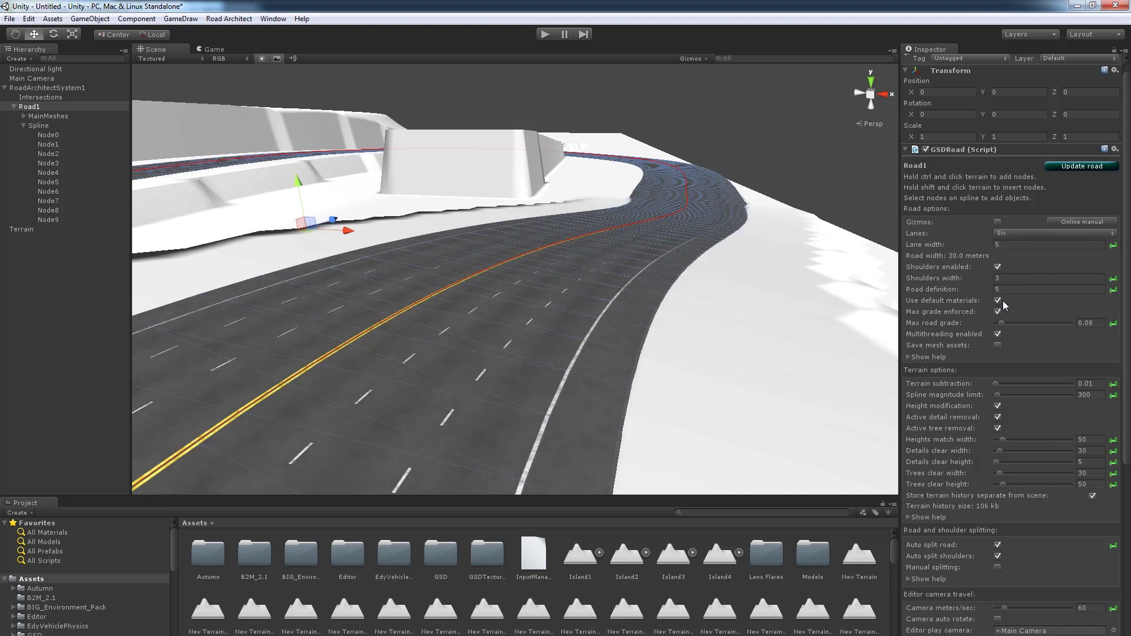
left_click(1002, 234)
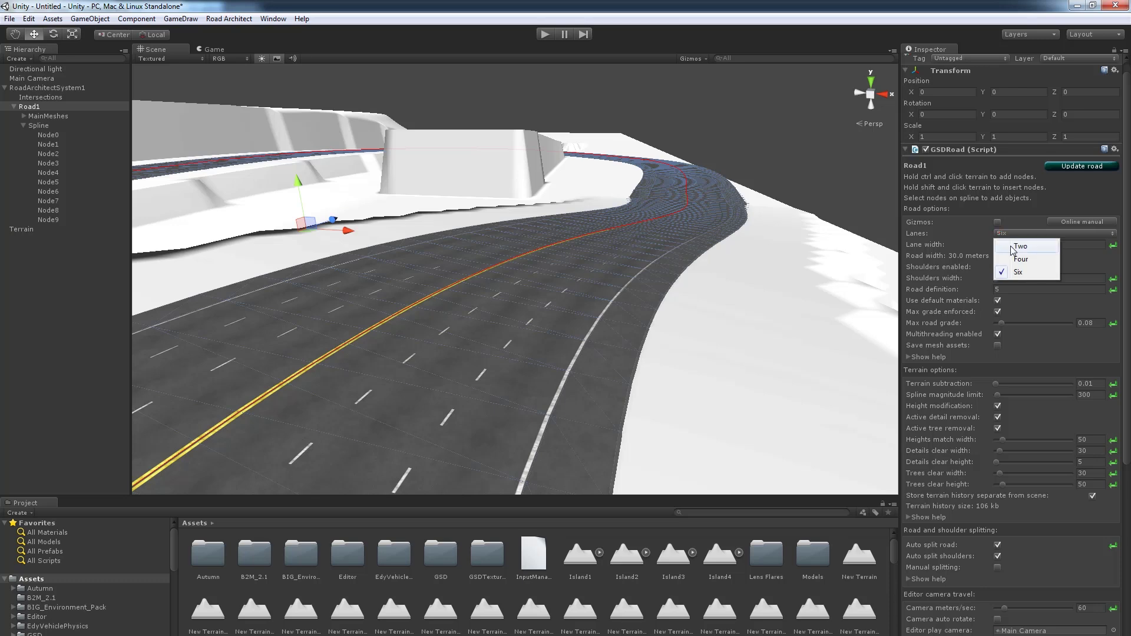
left_click(1020, 246)
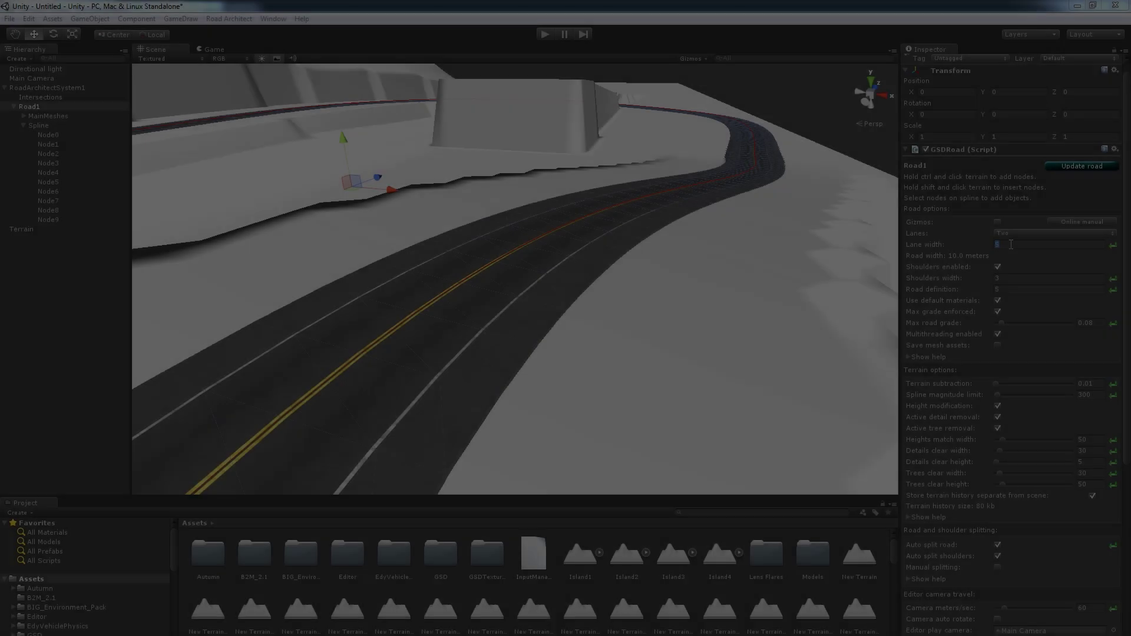
left_click(1011, 244)
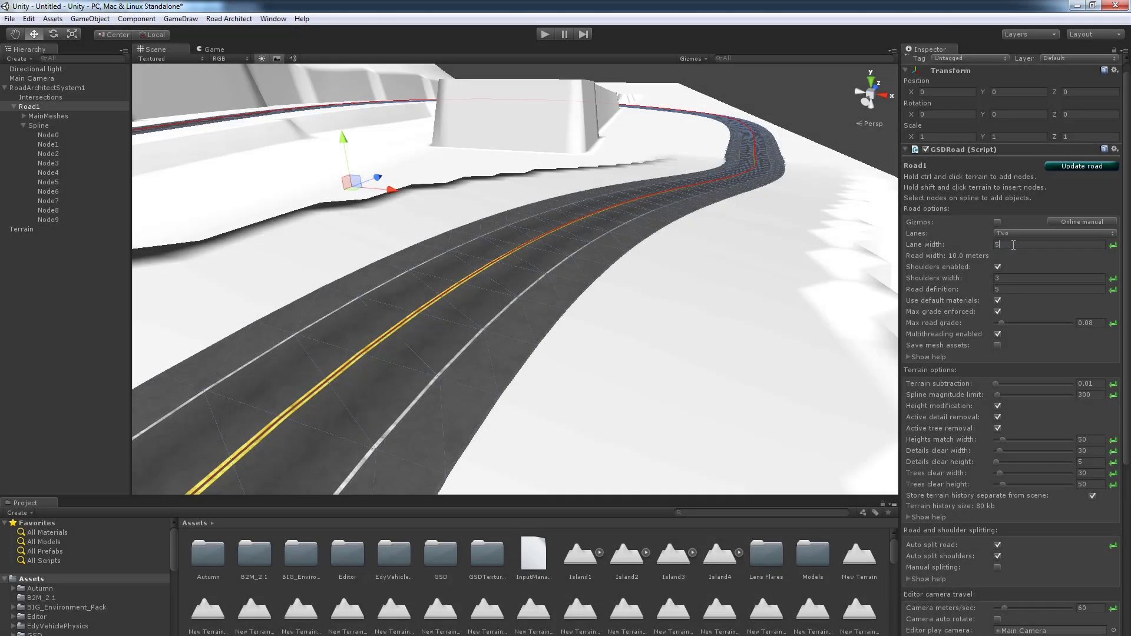
left_click_drag(1010, 244, 998, 246)
double_click(1010, 245)
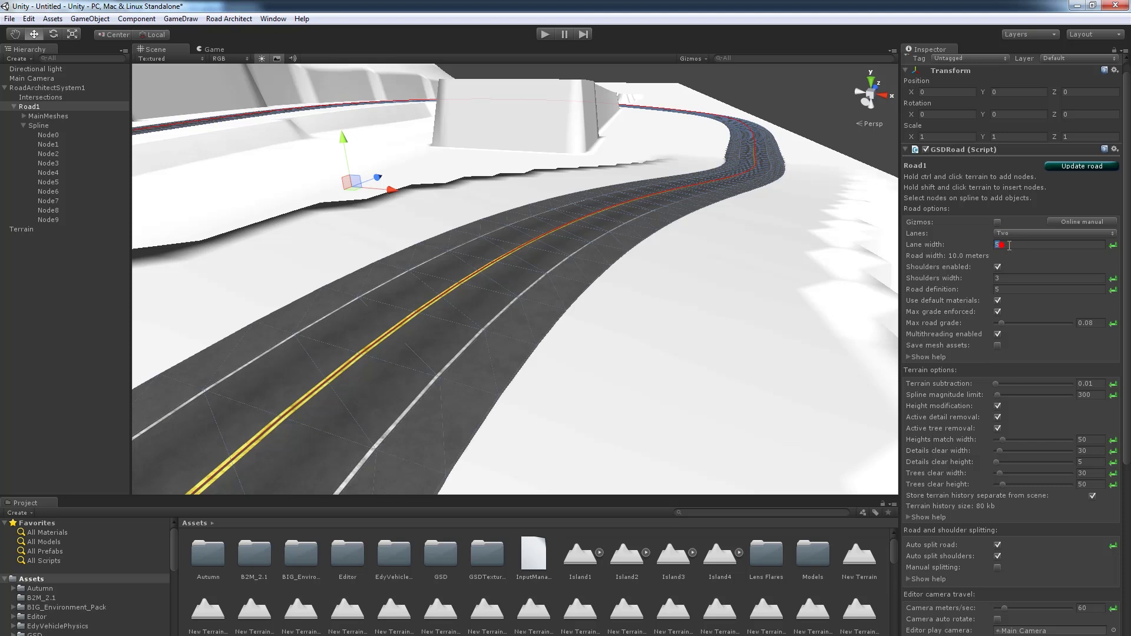
left_click(1076, 166)
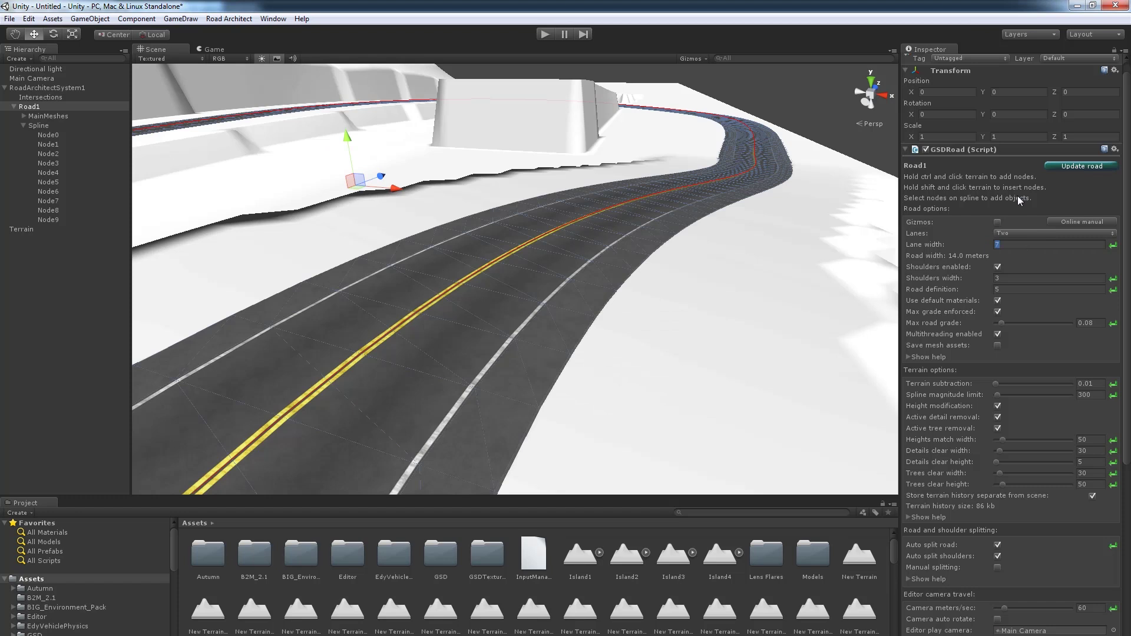
mouse_move(658, 360)
right_mouse_down()
mouse_move(677, 358)
mouse_move(669, 354)
right_mouse_up()
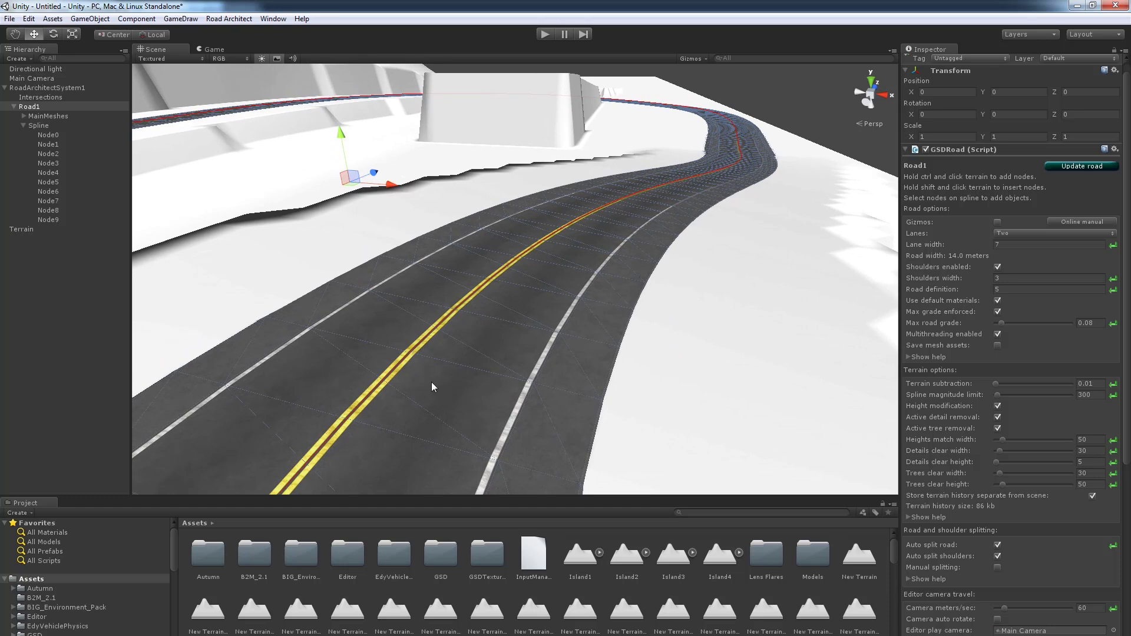
mouse_move(435, 384)
right_mouse_down()
mouse_move(473, 377)
mouse_move(448, 371)
right_mouse_up()
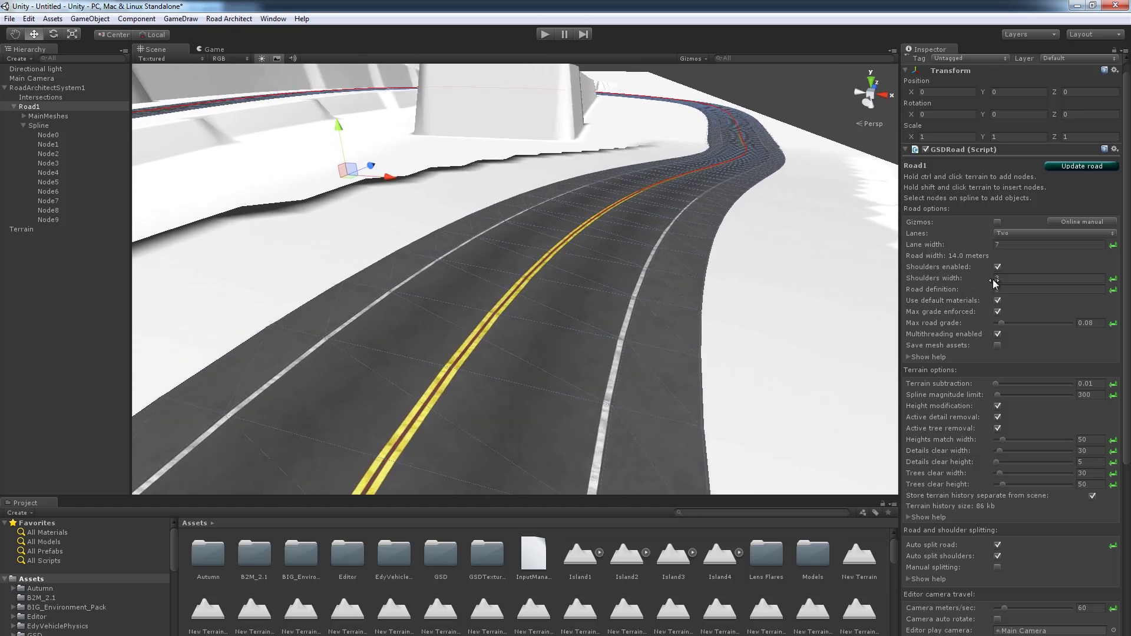
right_click_drag(686, 328, 654, 329)
left_click(1016, 244)
type("5")
left_click(1082, 165)
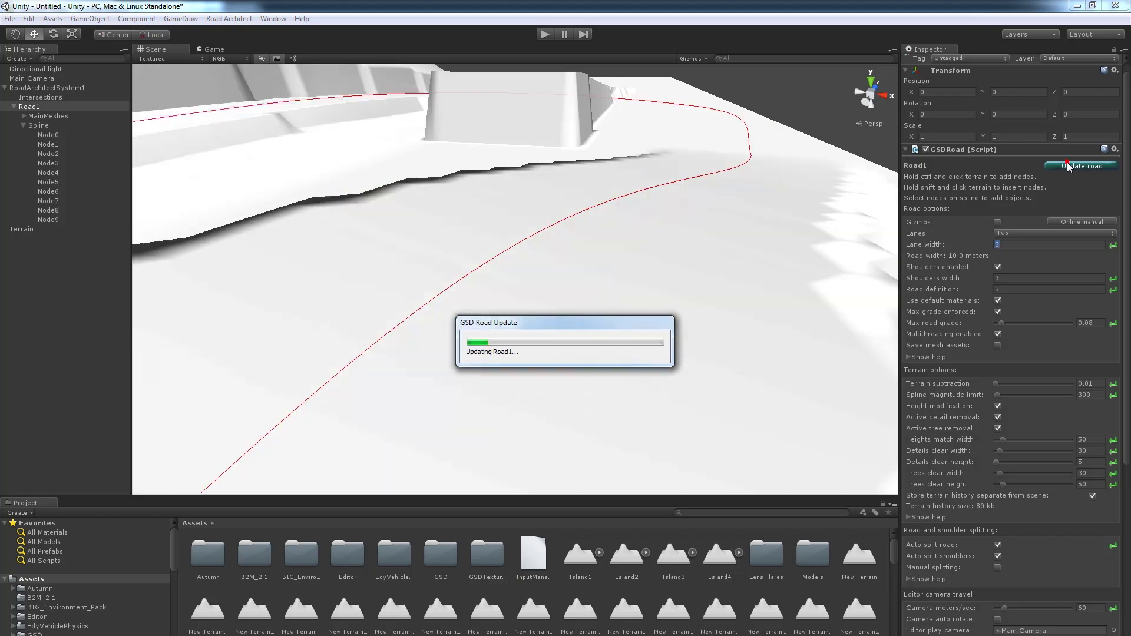
right_click_drag(776, 281, 786, 259)
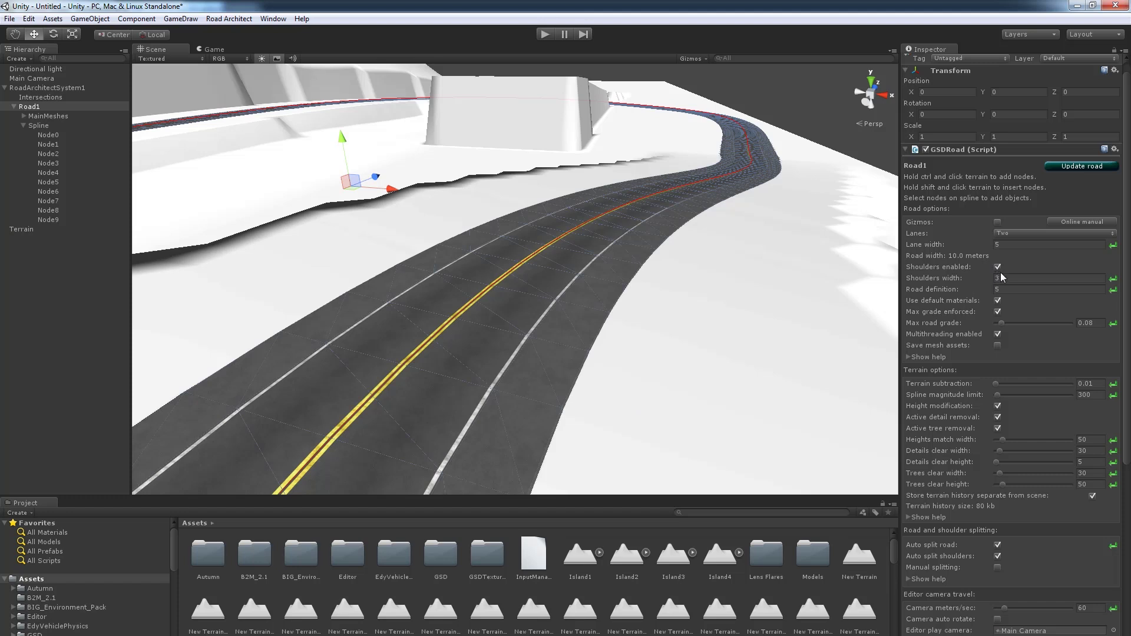
left_click(999, 268)
left_click(1086, 167)
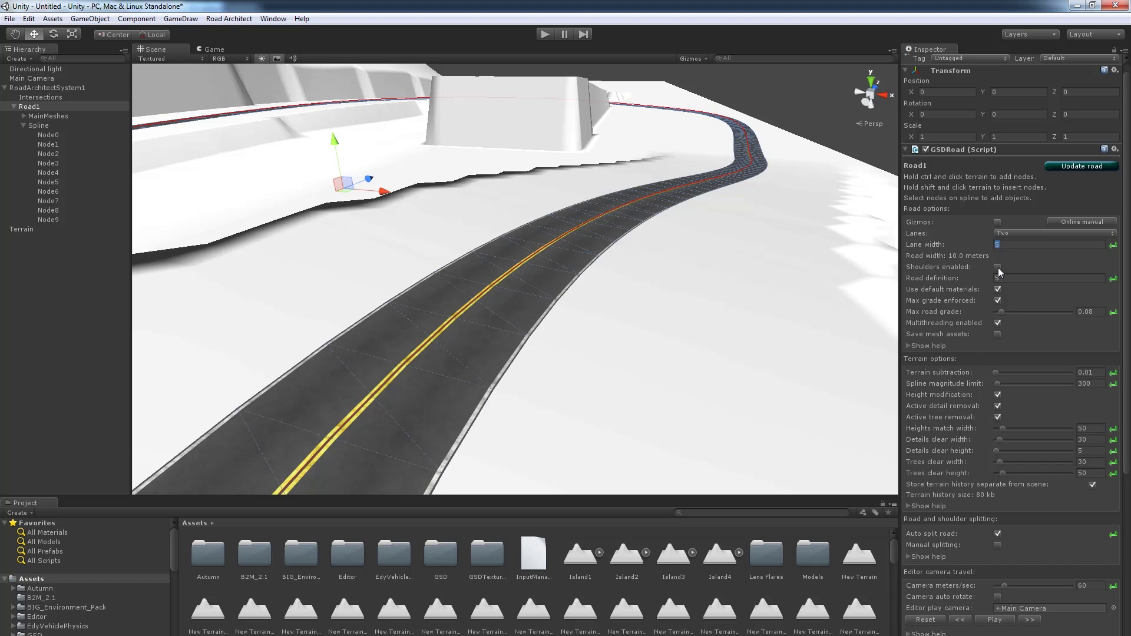
left_click(998, 267)
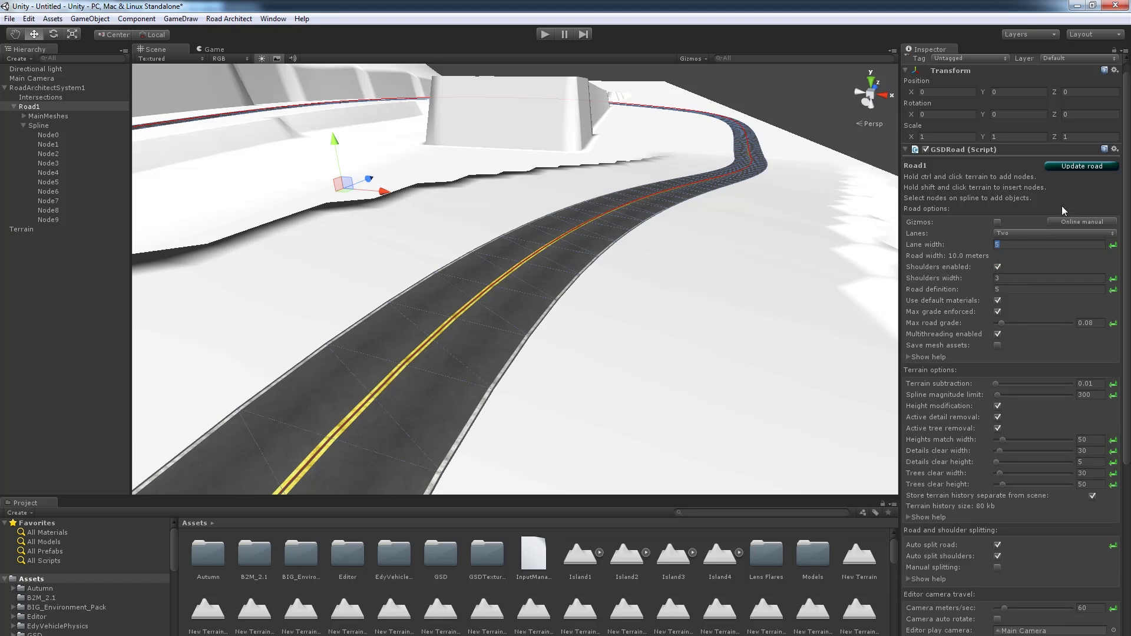
left_click(1071, 170)
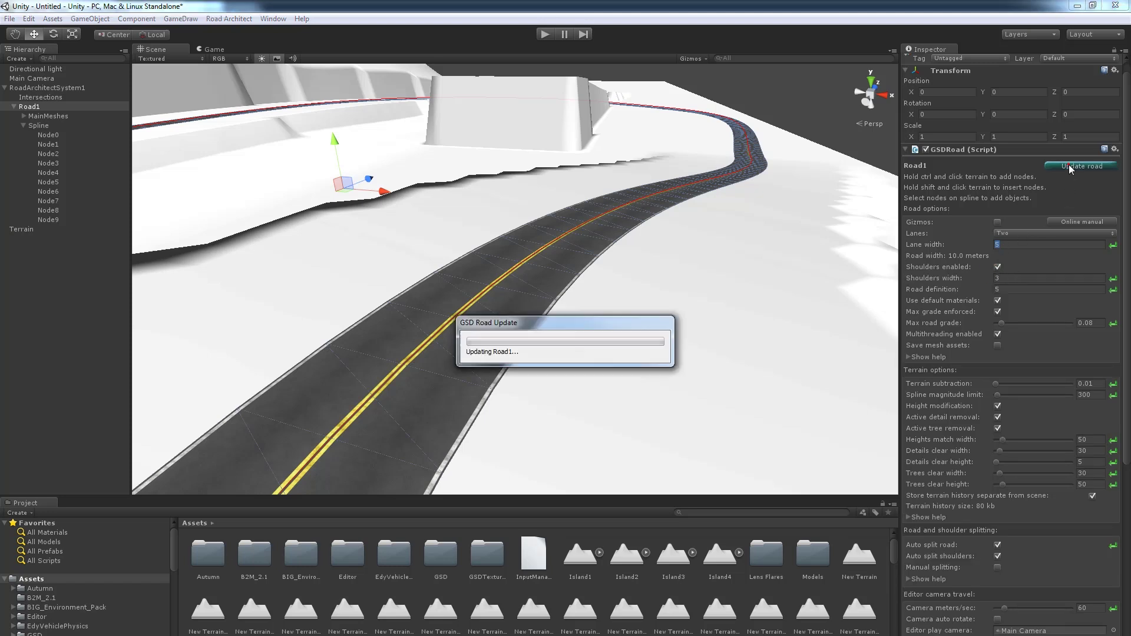
left_click(999, 278)
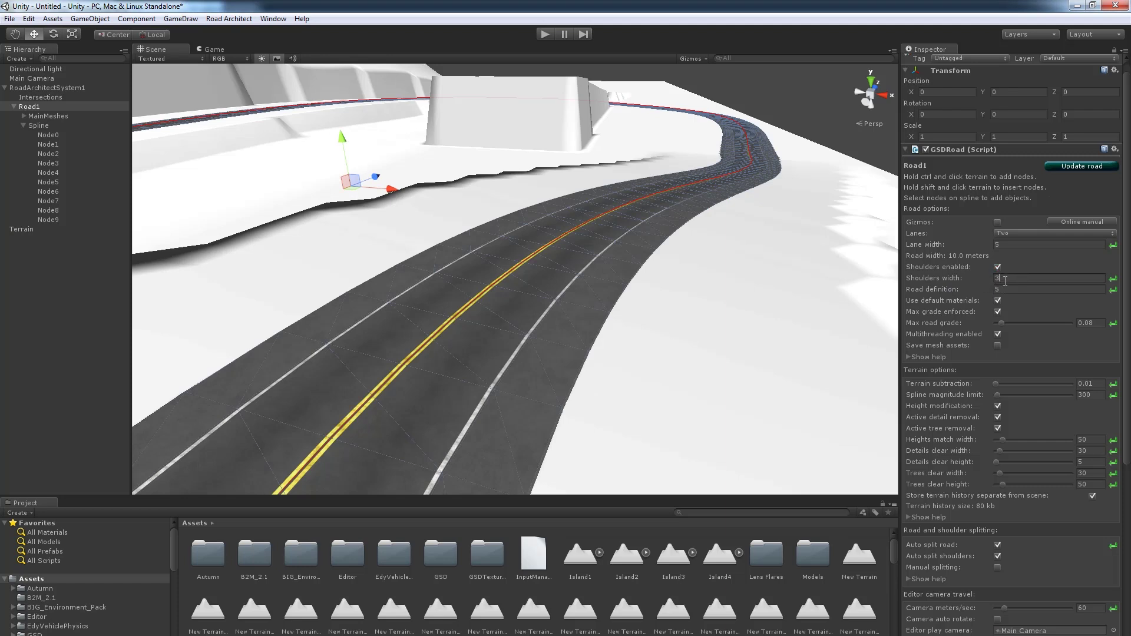
double_click(1007, 279)
left_click(1005, 277)
double_click(1008, 278)
type("5")
left_click(1067, 167)
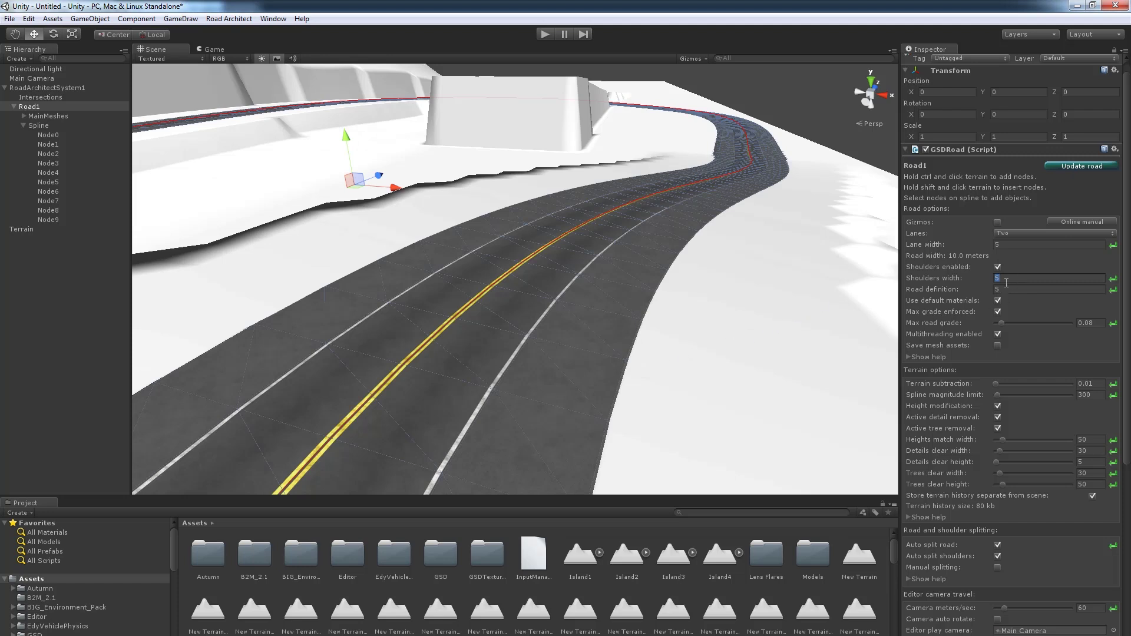
type("3")
left_click(1061, 166)
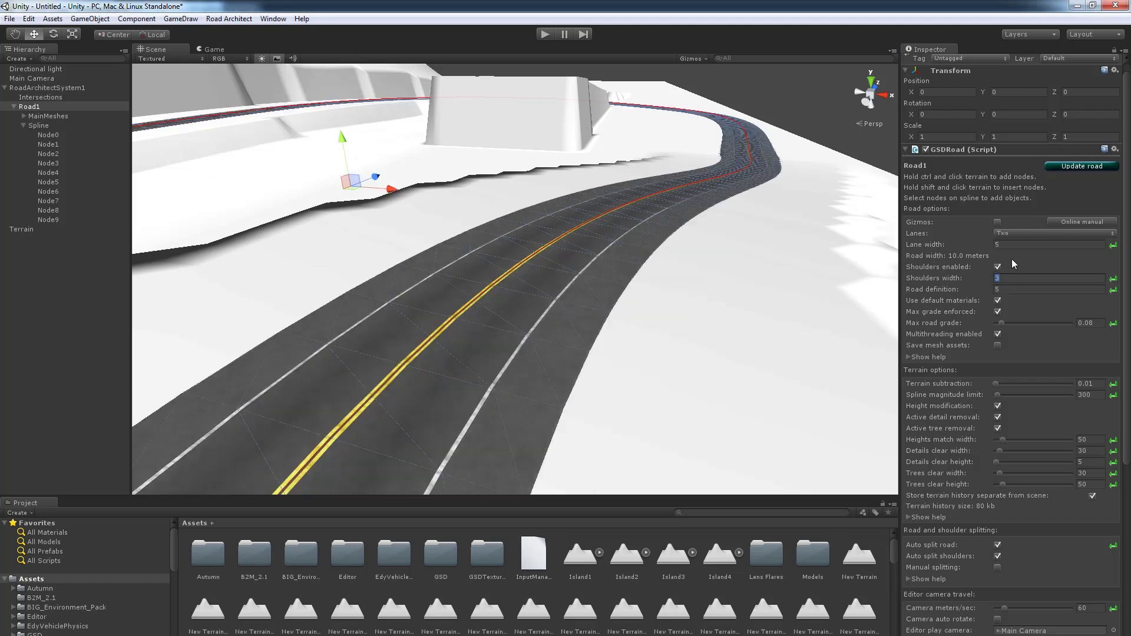
left_click(1003, 290)
right_click_drag(649, 334, 566, 365)
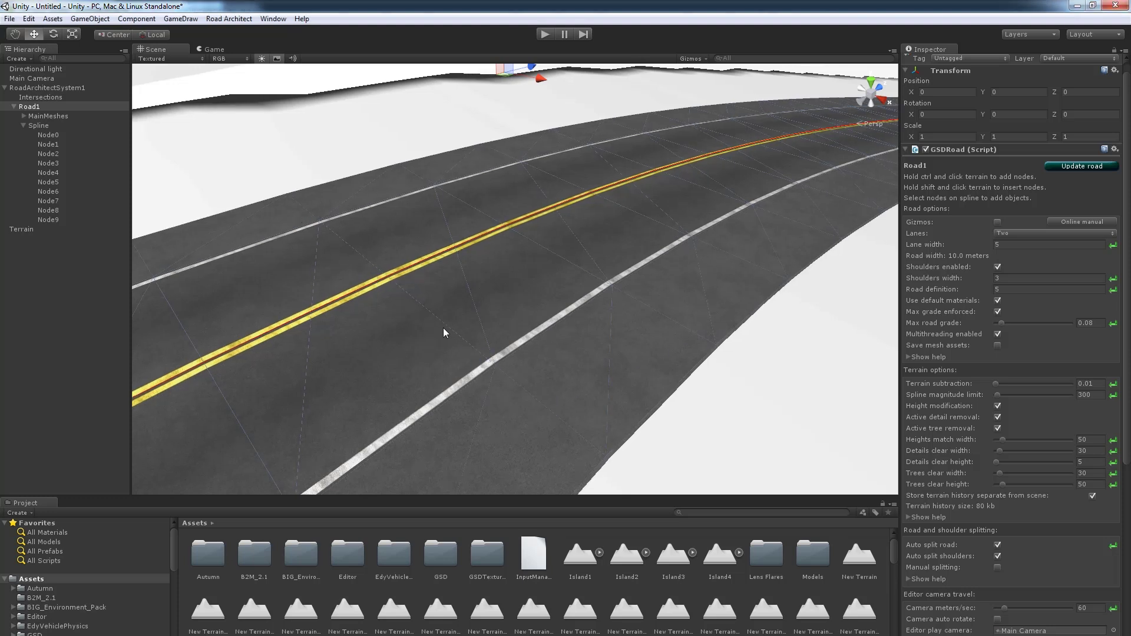
scroll(445, 189, "up", 3)
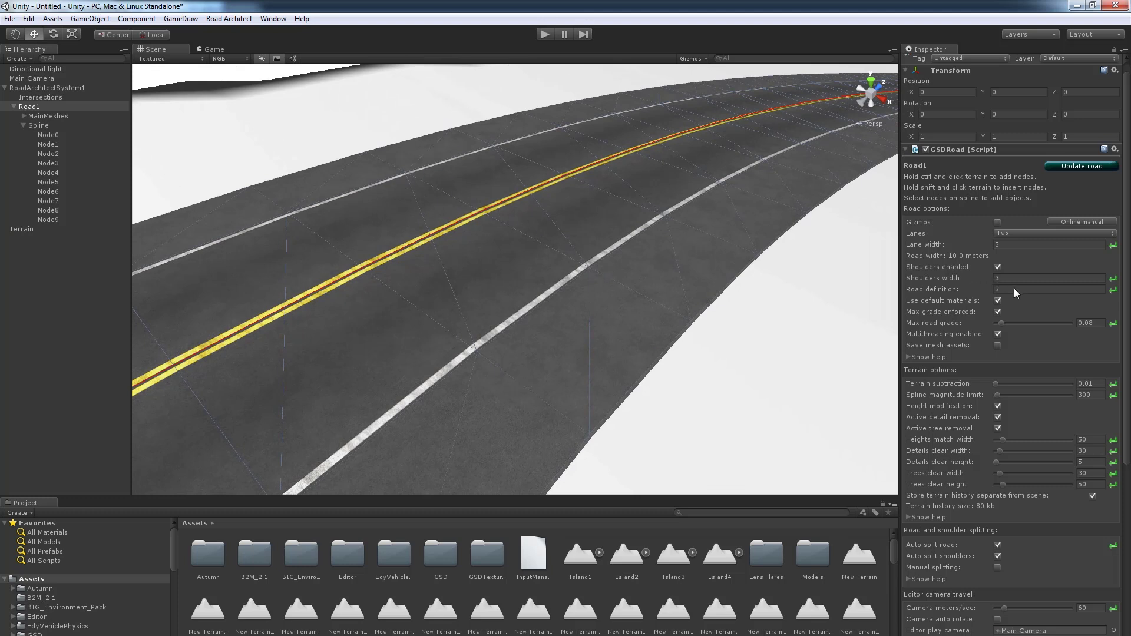
type("10")
left_click(1079, 167)
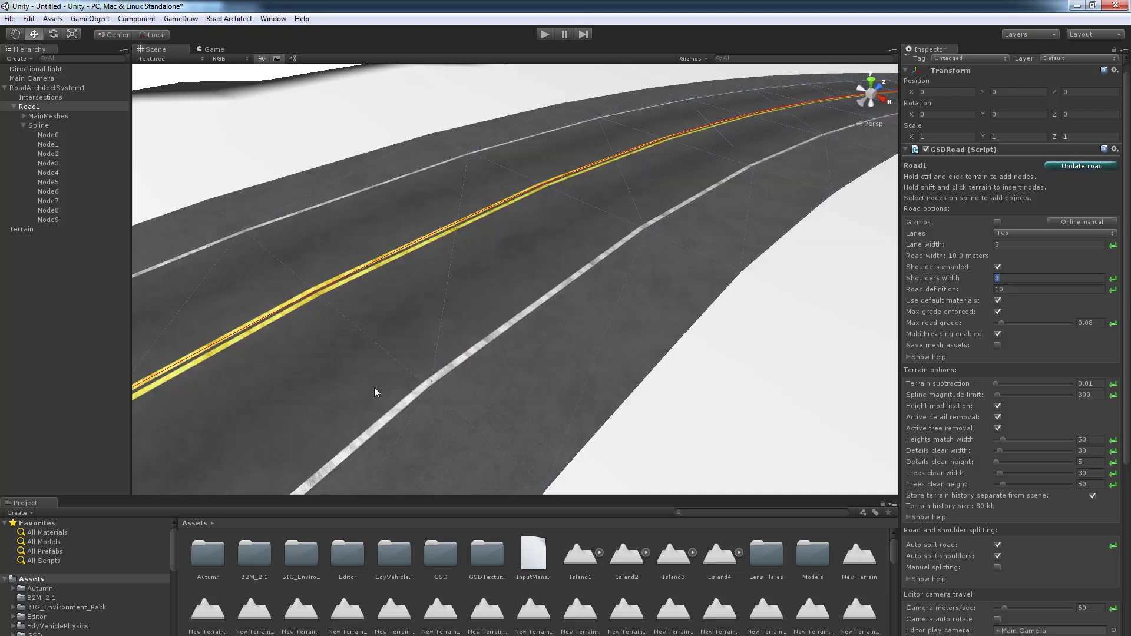
left_click(1012, 288)
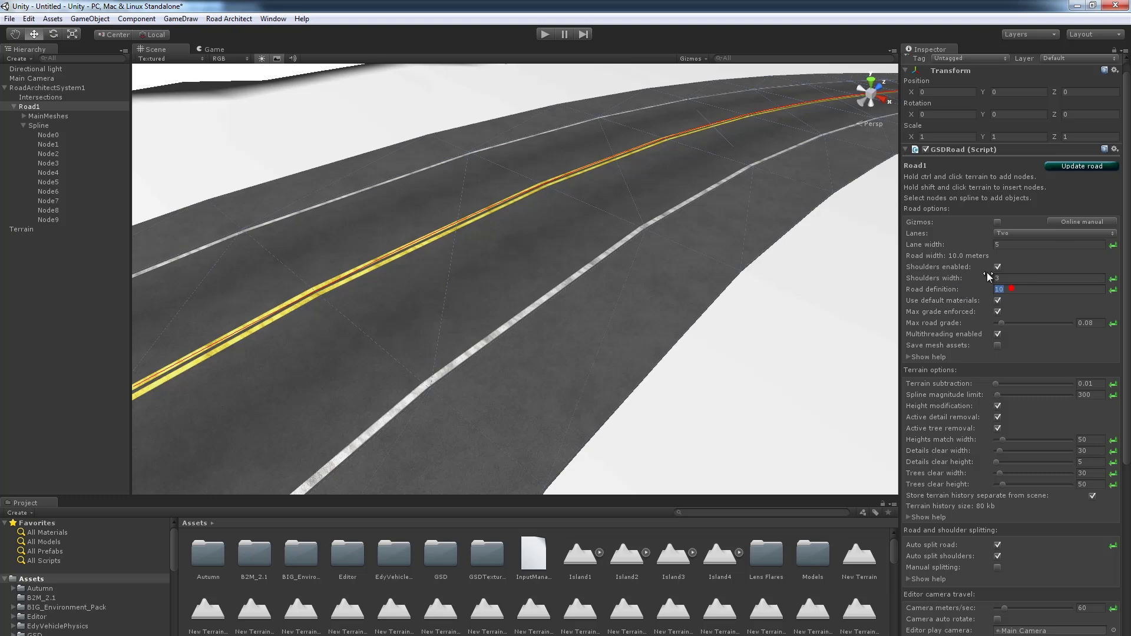
left_click(1082, 167)
right_click_drag(566, 365, 714, 386)
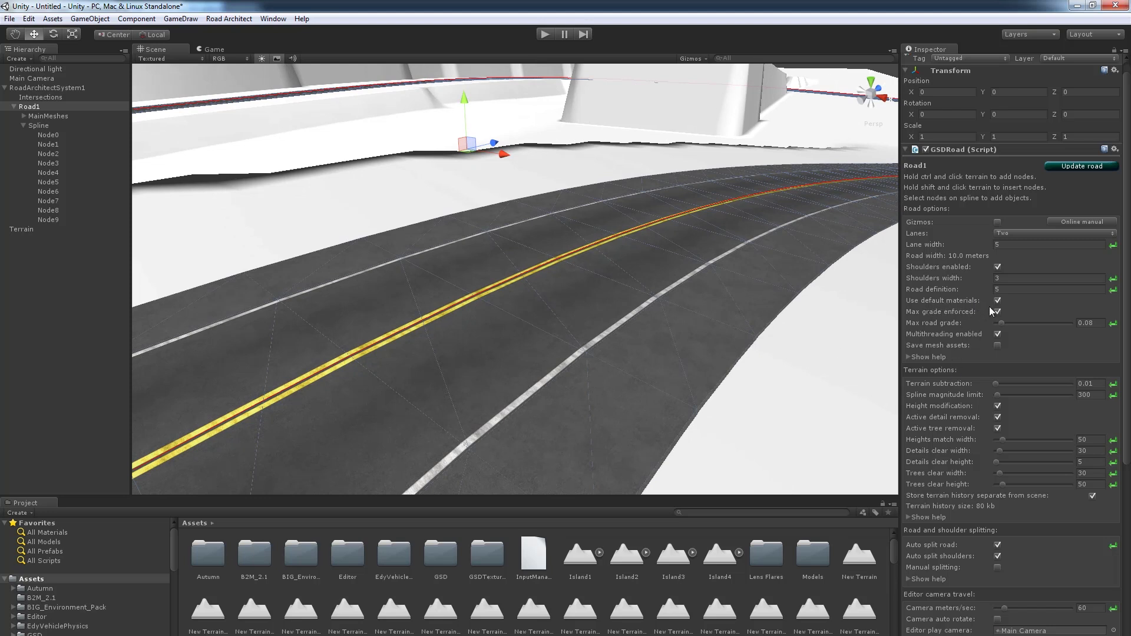
left_click_drag(576, 400, 628, 405, "alt")
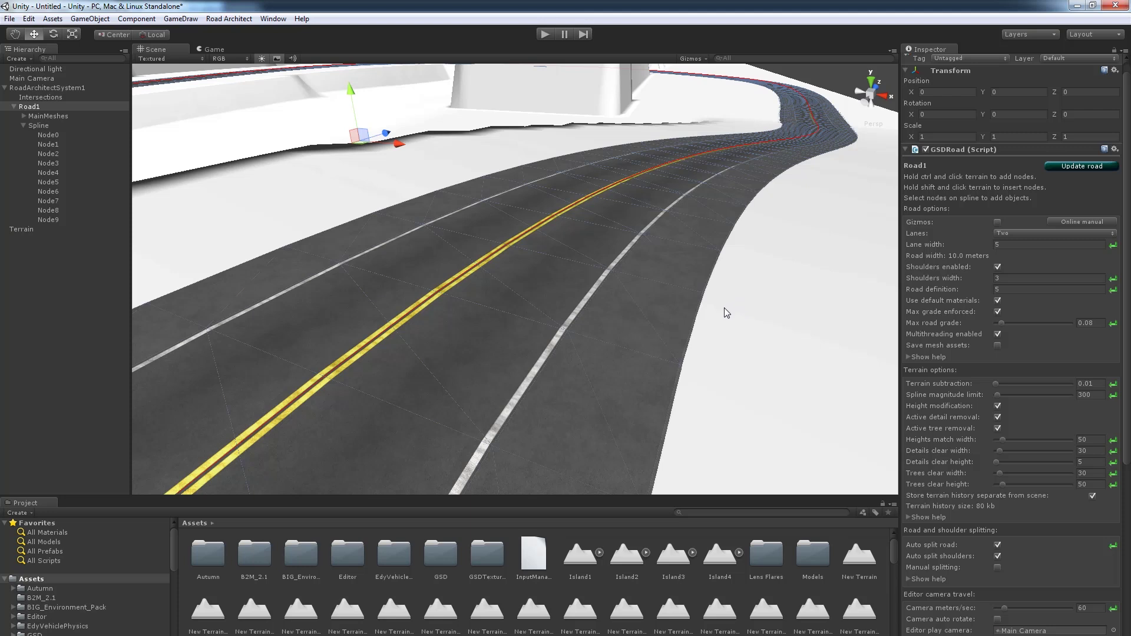
right_click_drag(724, 310, 709, 289)
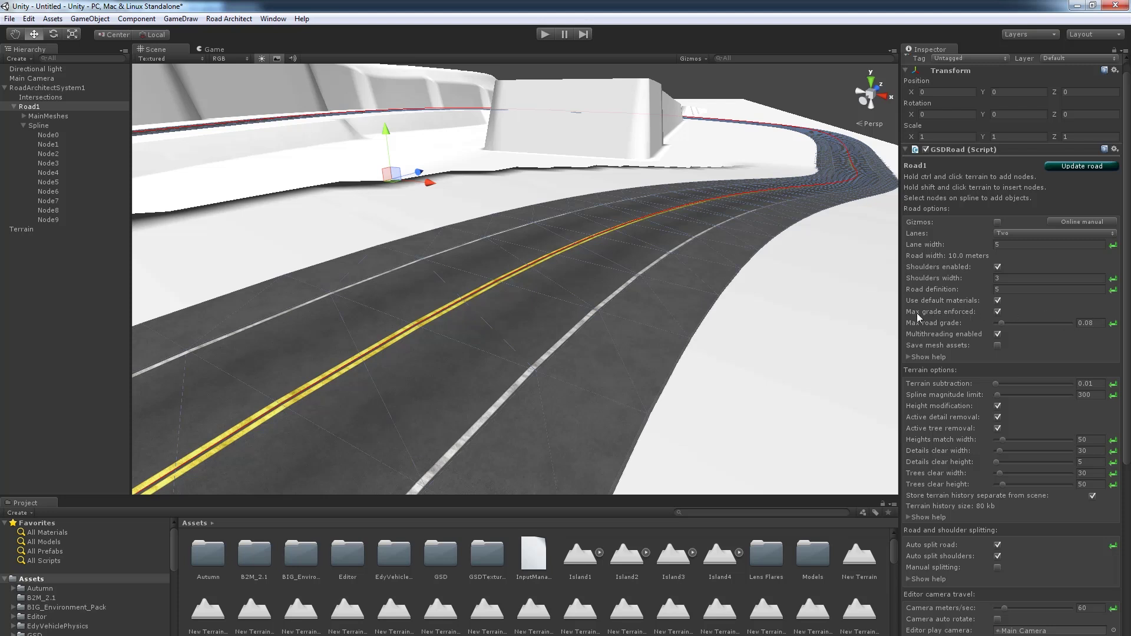
left_click(998, 312)
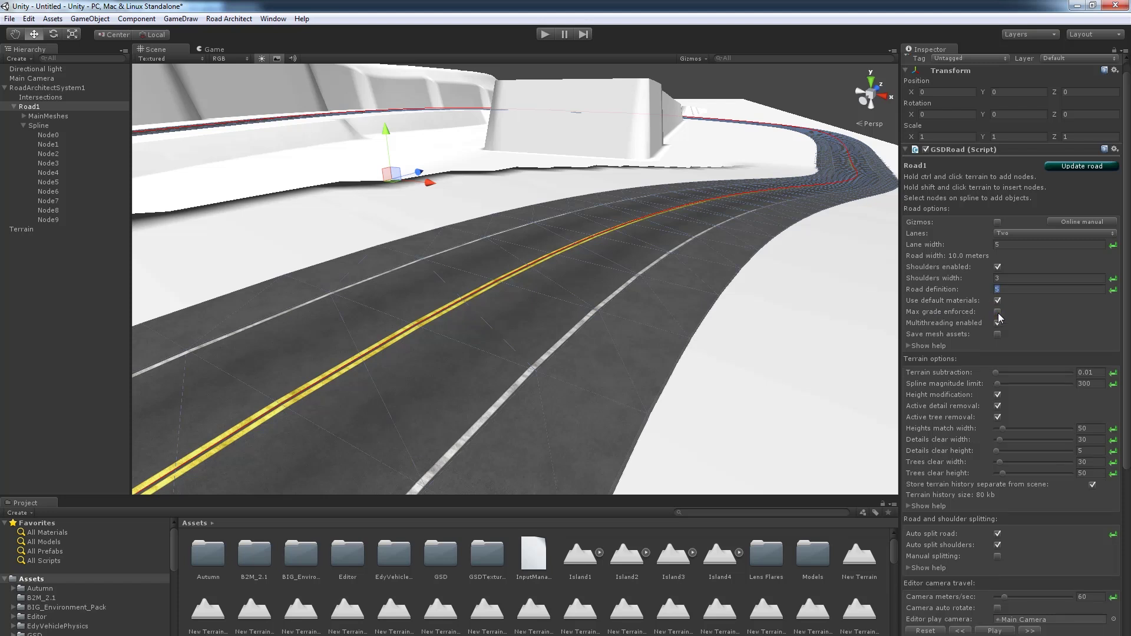
left_click(998, 311)
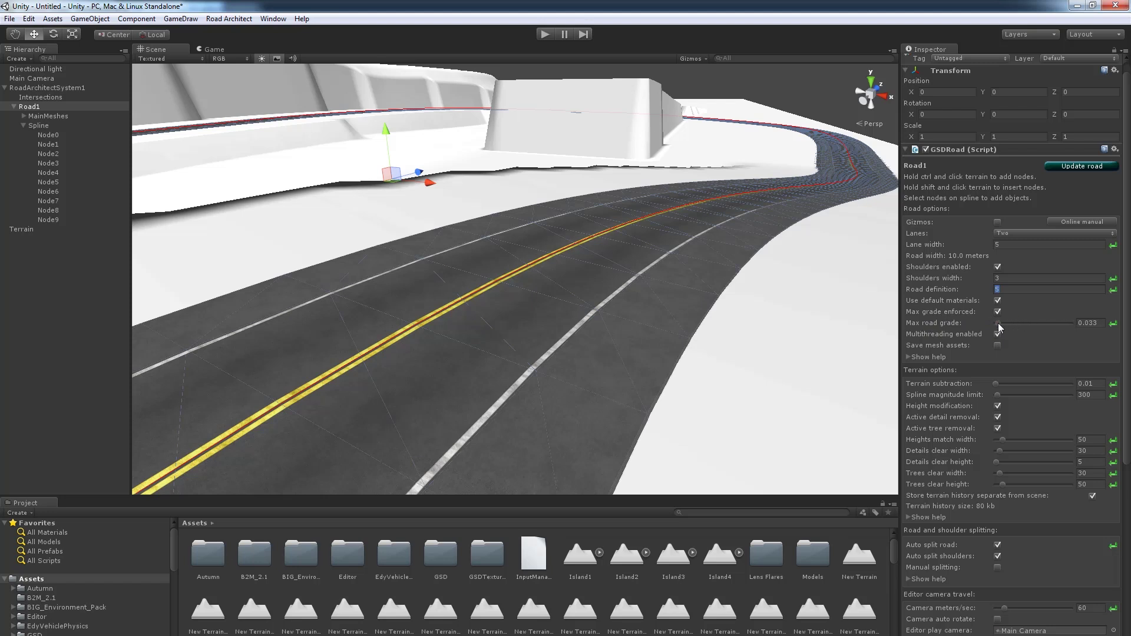
left_click_drag(998, 324, 1023, 326)
left_click_drag(1054, 327, 1013, 324)
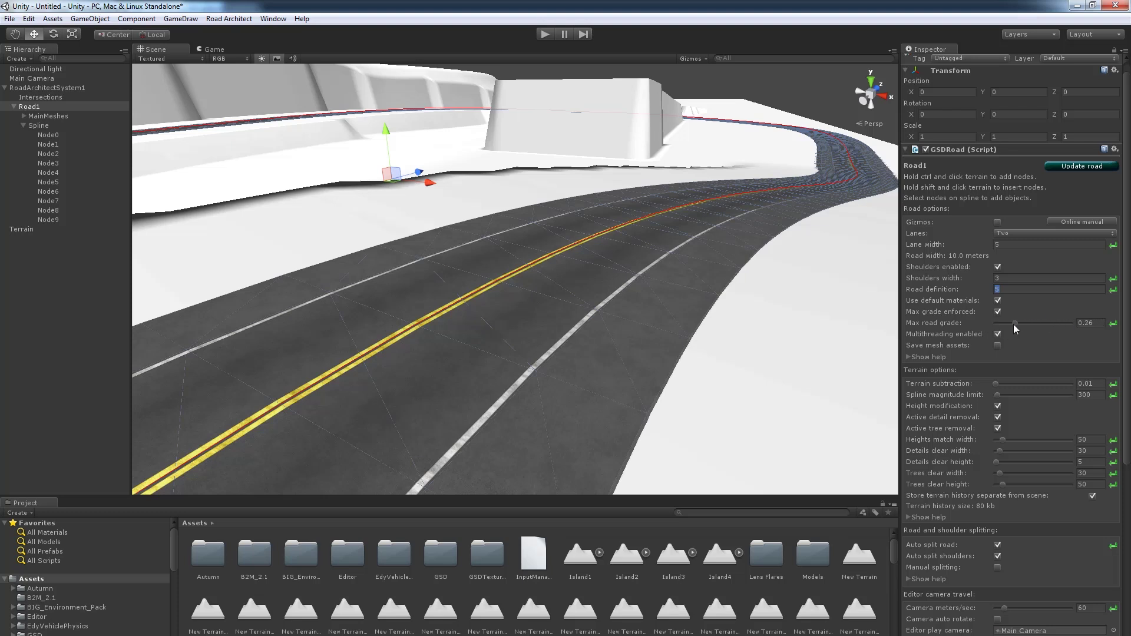
left_click(1113, 324)
left_click(998, 346)
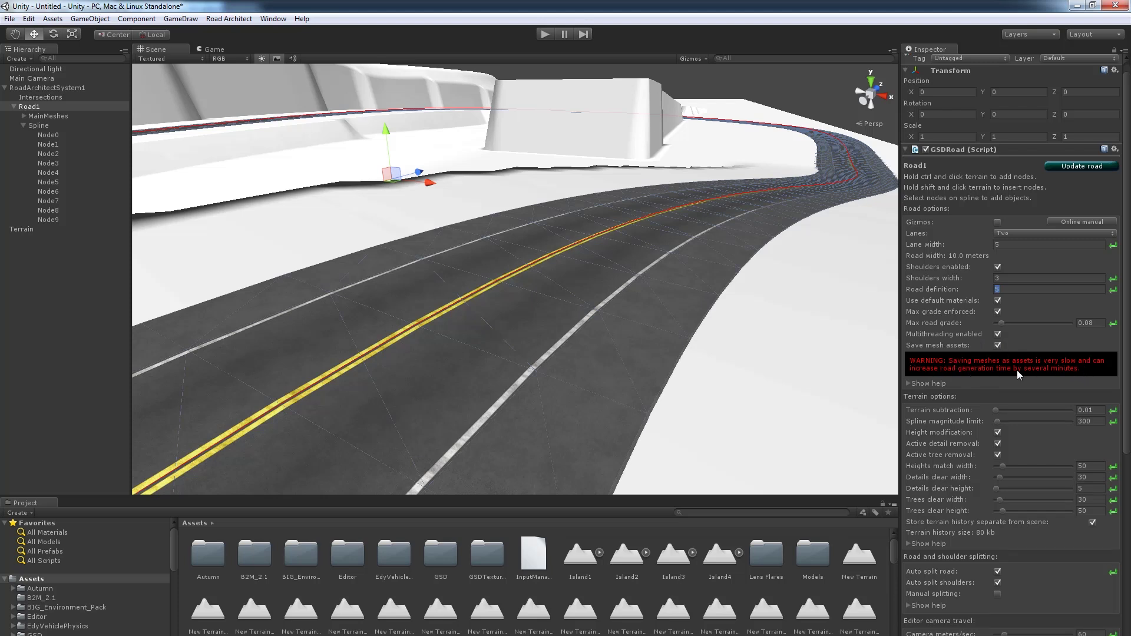
left_click(998, 346)
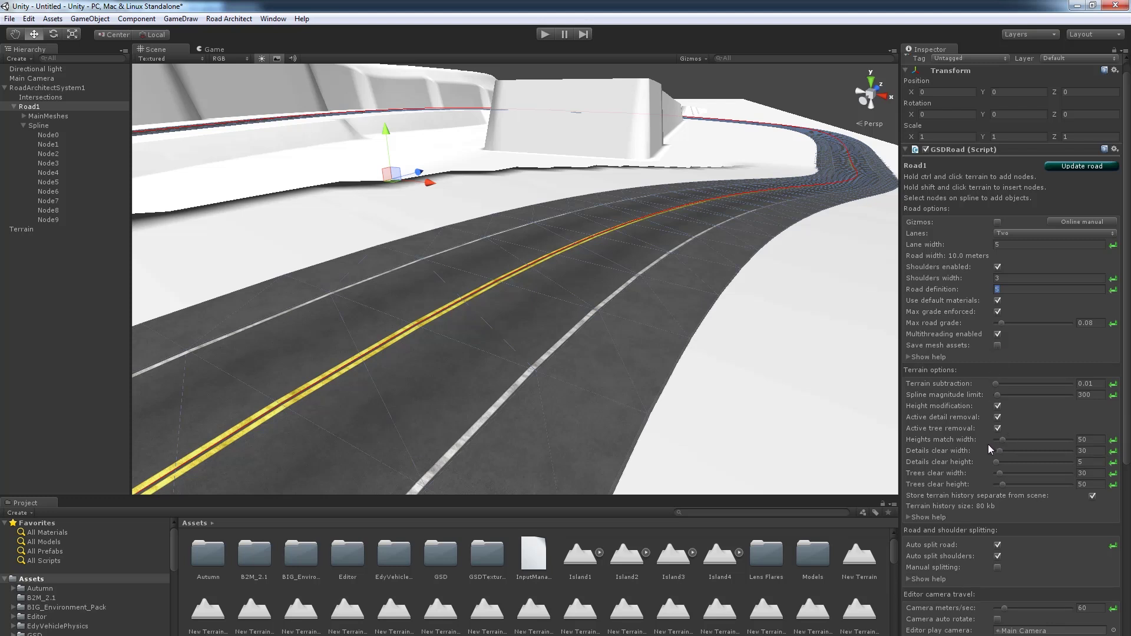
scroll(961, 428, "down", 3)
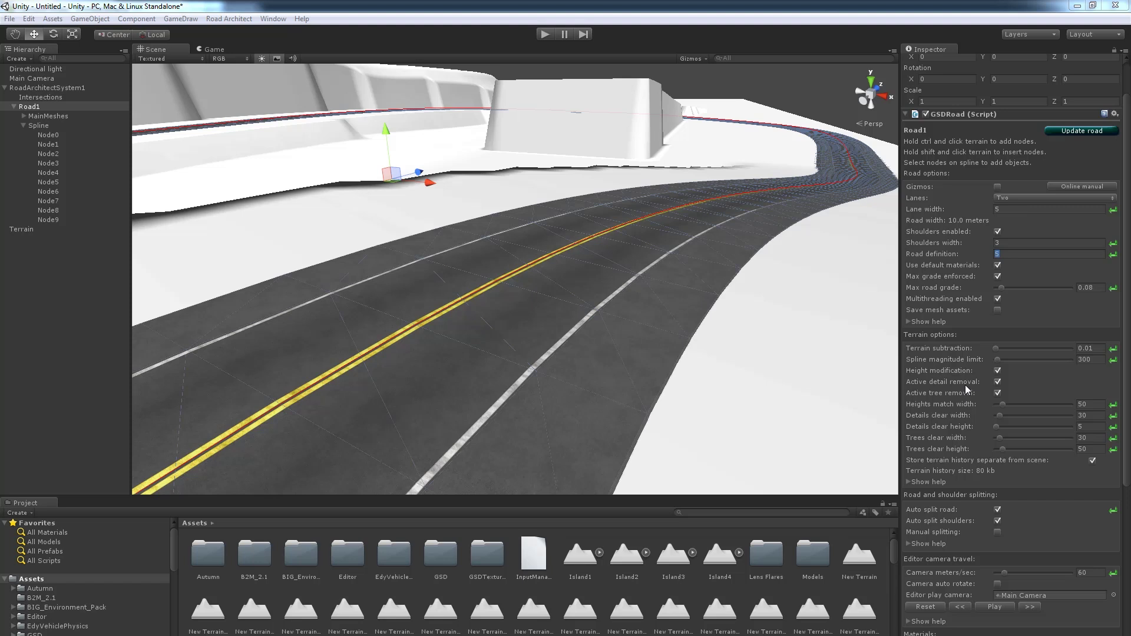
Step: Edit the Heights match width (50), Details clear width (30) and Details clear height (5) fields
left_click(944, 406)
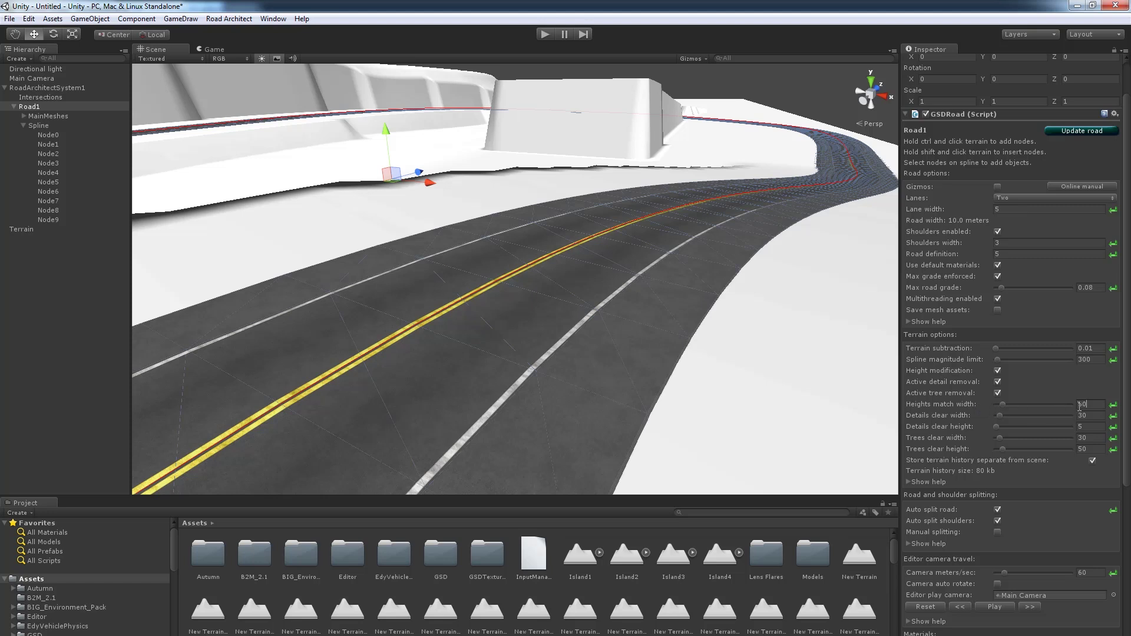
left_click_drag(1094, 405, 1079, 408)
left_click(1093, 404)
left_click(1091, 415)
left_click(1096, 417)
left_click(1094, 427)
left_click(1095, 427)
double_click(1096, 430)
left_click(1094, 427)
Step: Edit the Trees clear width and Trees clear height (50) fields, then move down toward Materials
left_click(1095, 439)
left_click(1089, 449)
left_click(1088, 450)
scroll(1084, 477, "down", 1)
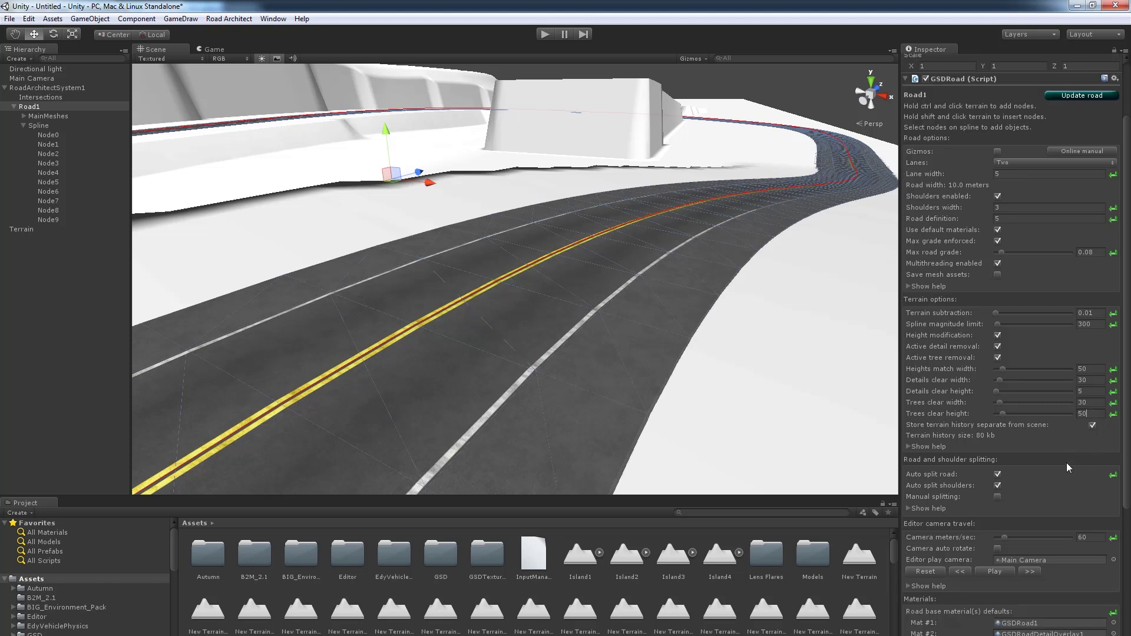
scroll(1065, 456, "down", 1)
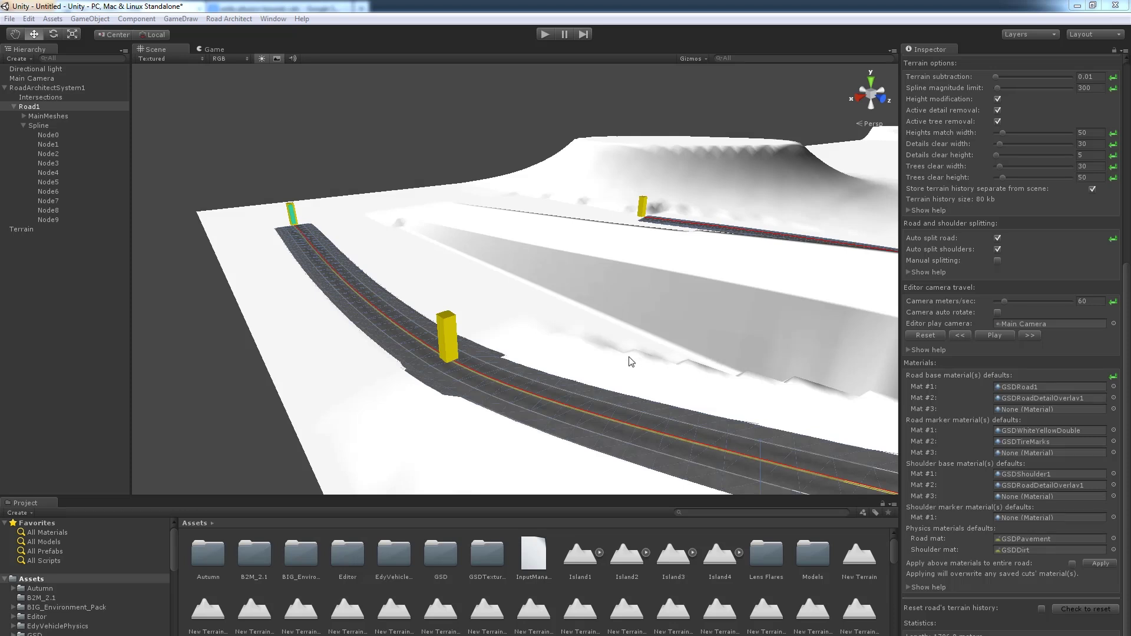
Step: Select Road1's Node0 and then Node1 in the Scene view
right_click_drag(629, 359, 625, 371)
mouse_move(344, 286)
right_mouse_down()
mouse_move(366, 305)
mouse_move(457, 305)
mouse_move(447, 293)
mouse_move(355, 284)
right_mouse_up()
left_click(267, 204)
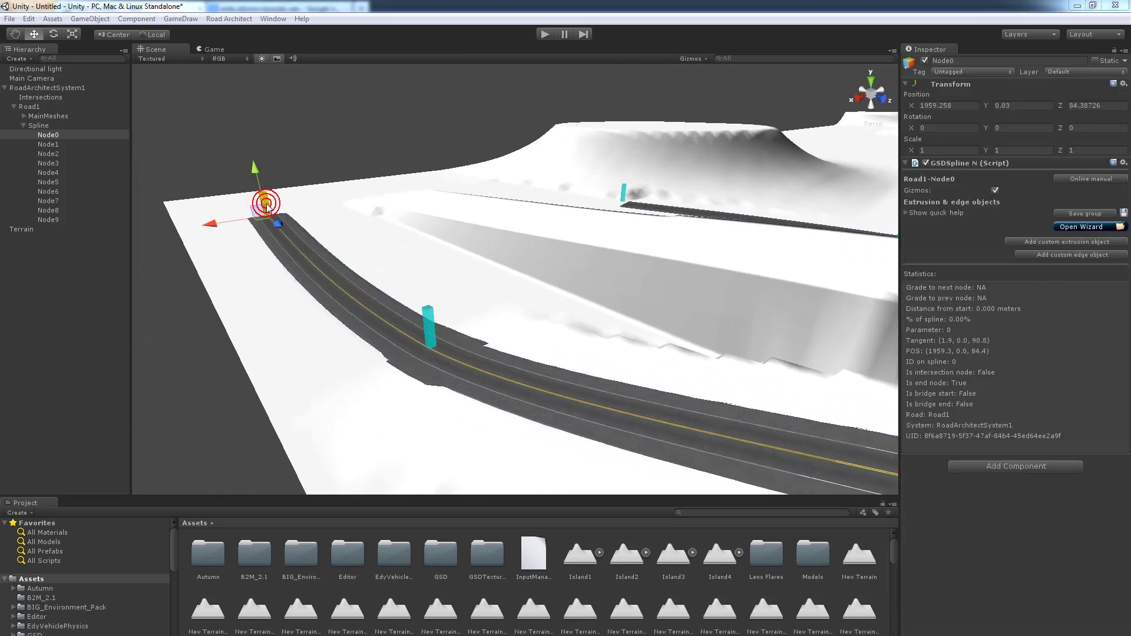
left_click(429, 330)
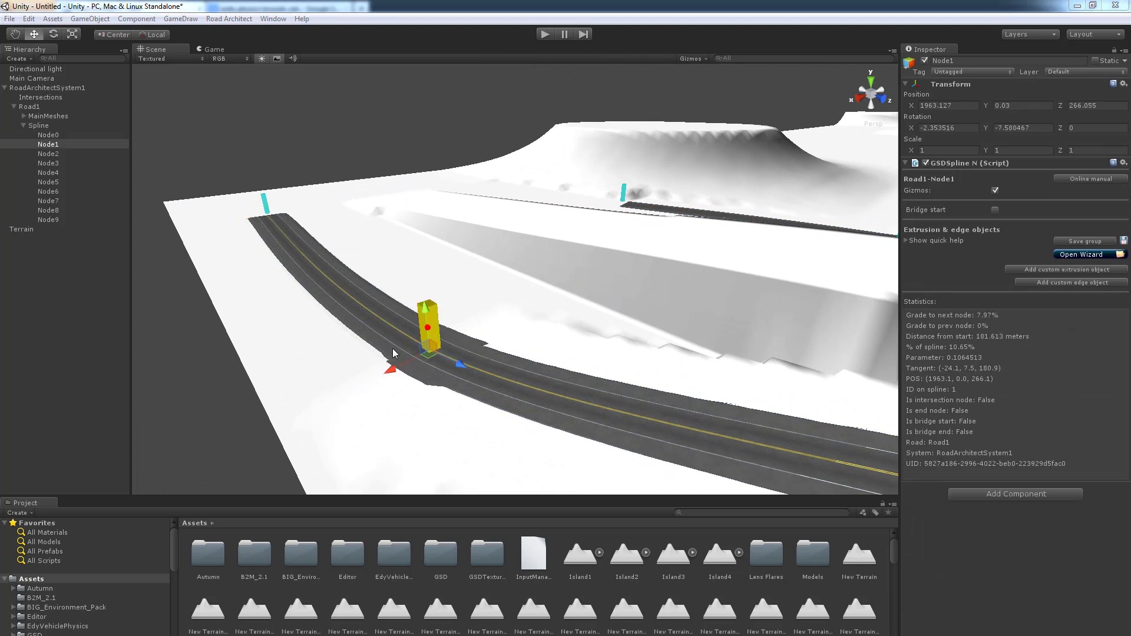
Step: Select the road surface's RoadCut0 and then RoadCut1 mesh pieces
left_click(380, 329)
left_click(380, 329)
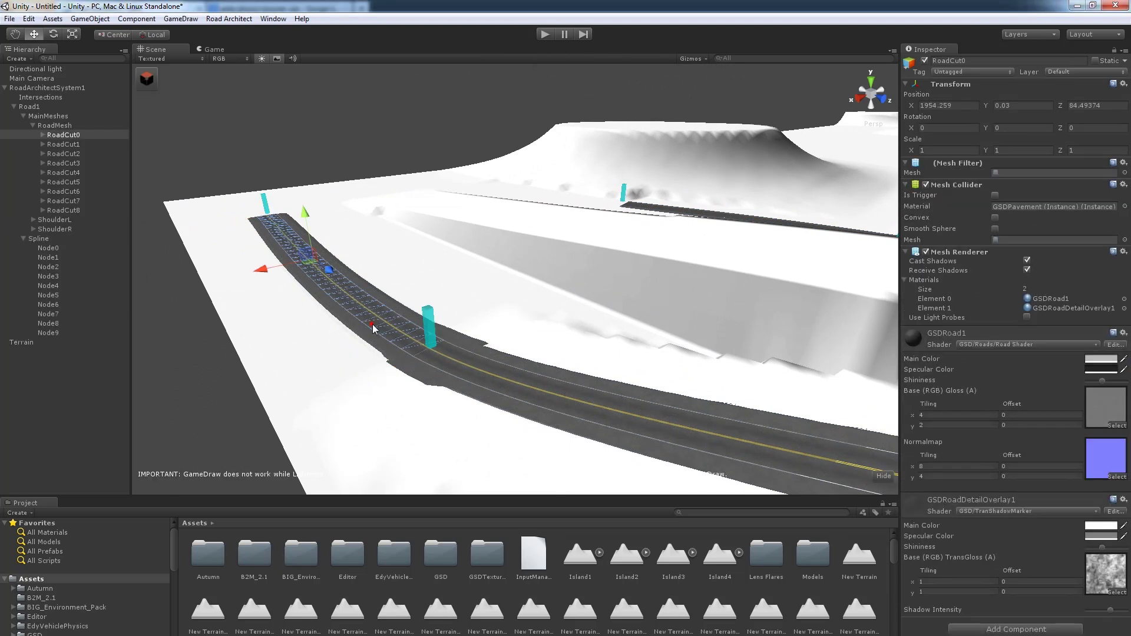
right_click_drag(362, 354, 430, 359)
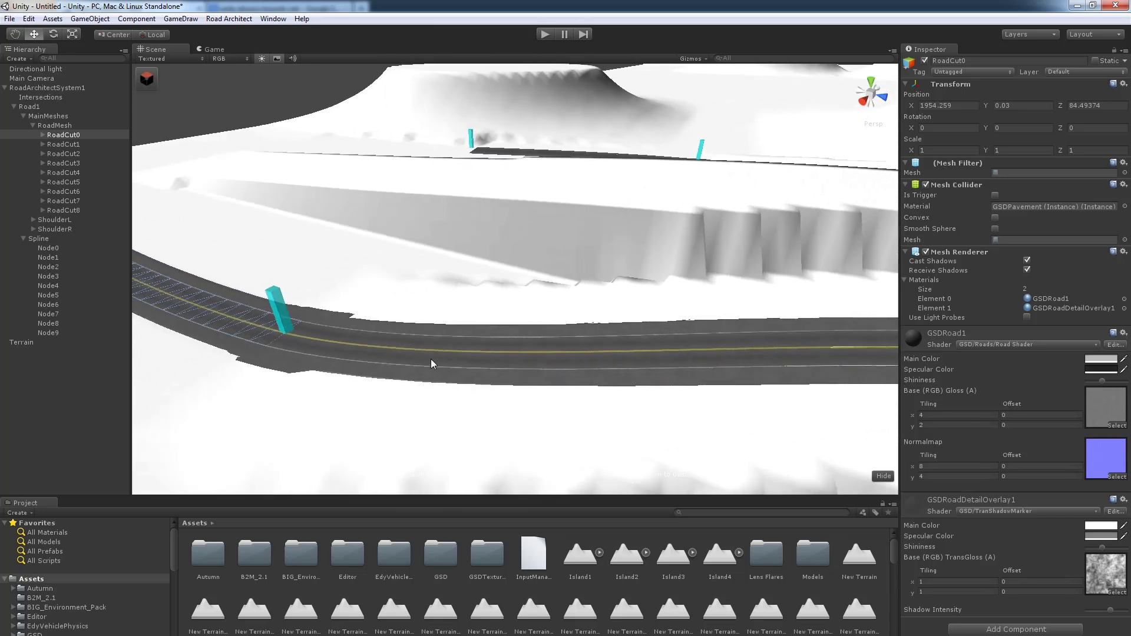
left_click(430, 359)
right_click_drag(467, 392, 413, 401)
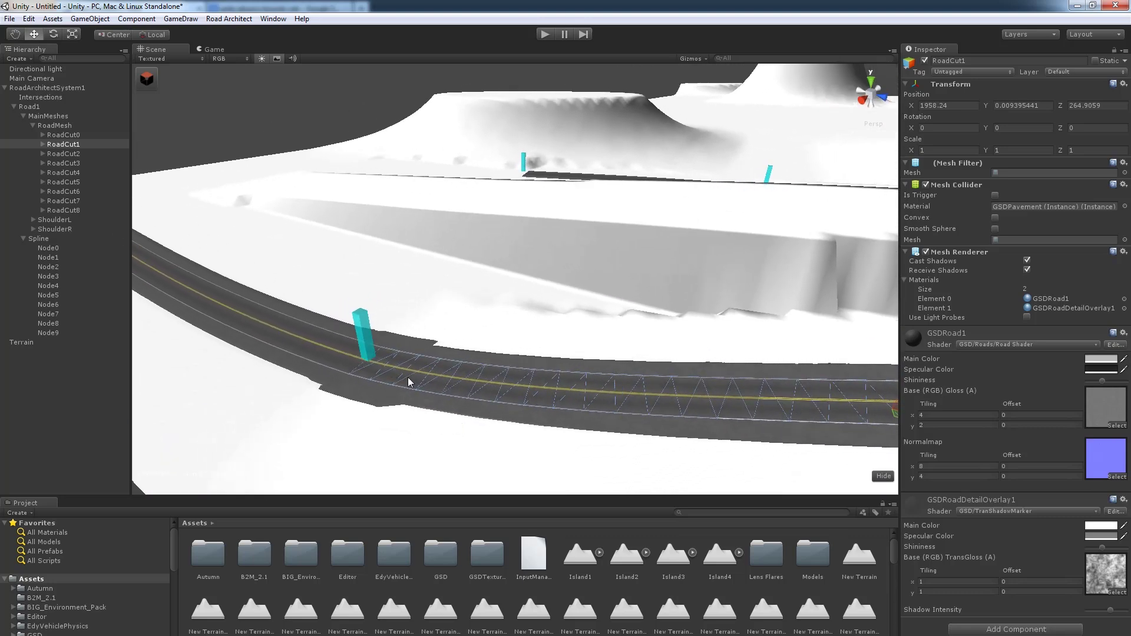
right_click_drag(379, 420, 326, 400)
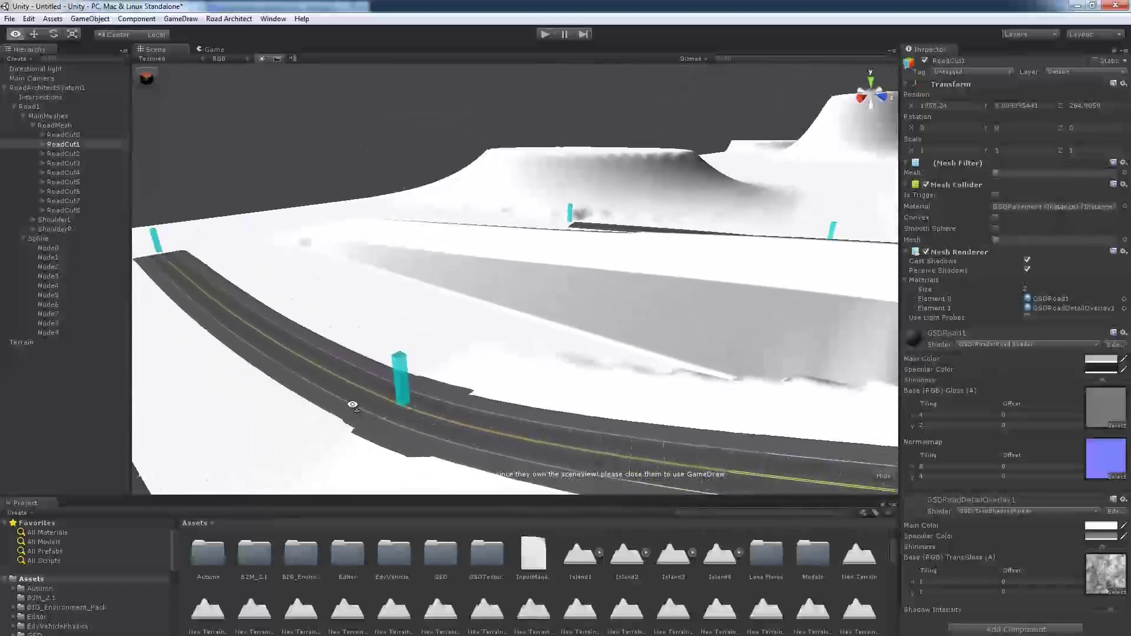
right_click_drag(352, 405, 712, 425)
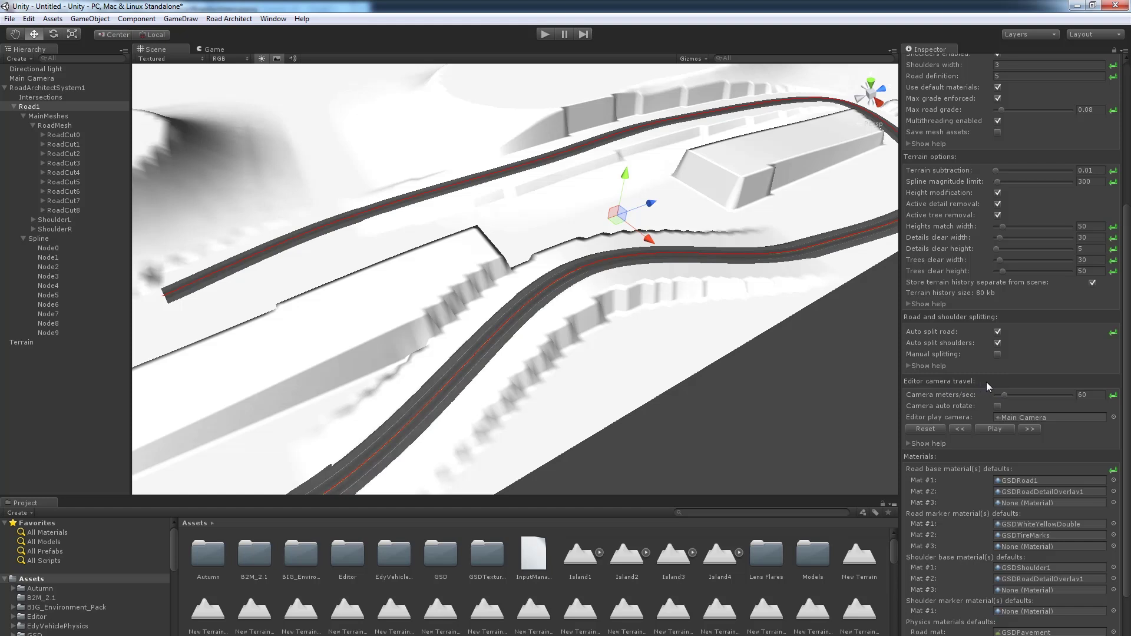
Step: Review Road1's Materials and physics materials, GSDPavement for road and GSDDirt for shoulders
scroll(1124, 416, "up", 5)
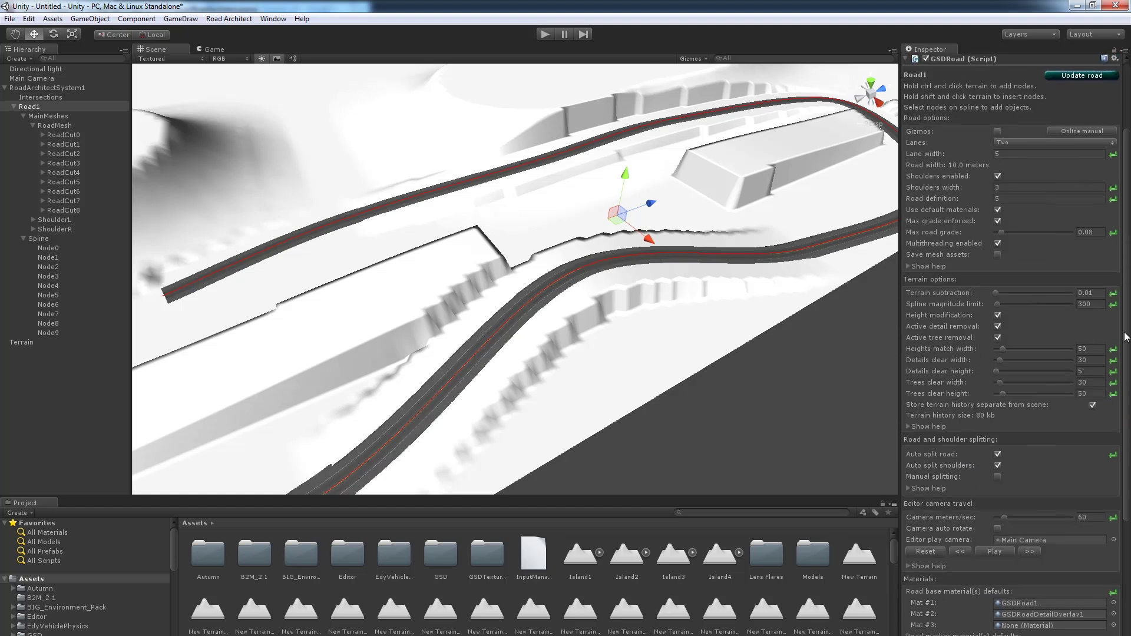
scroll(1008, 422, "down", 4)
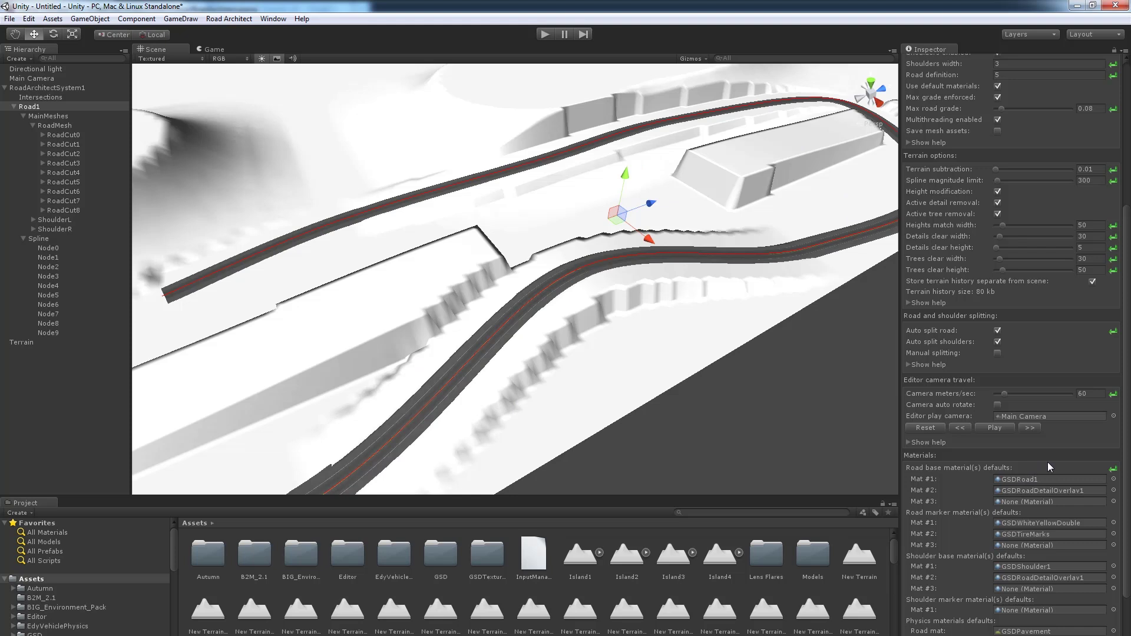
scroll(1048, 462, "down", 3)
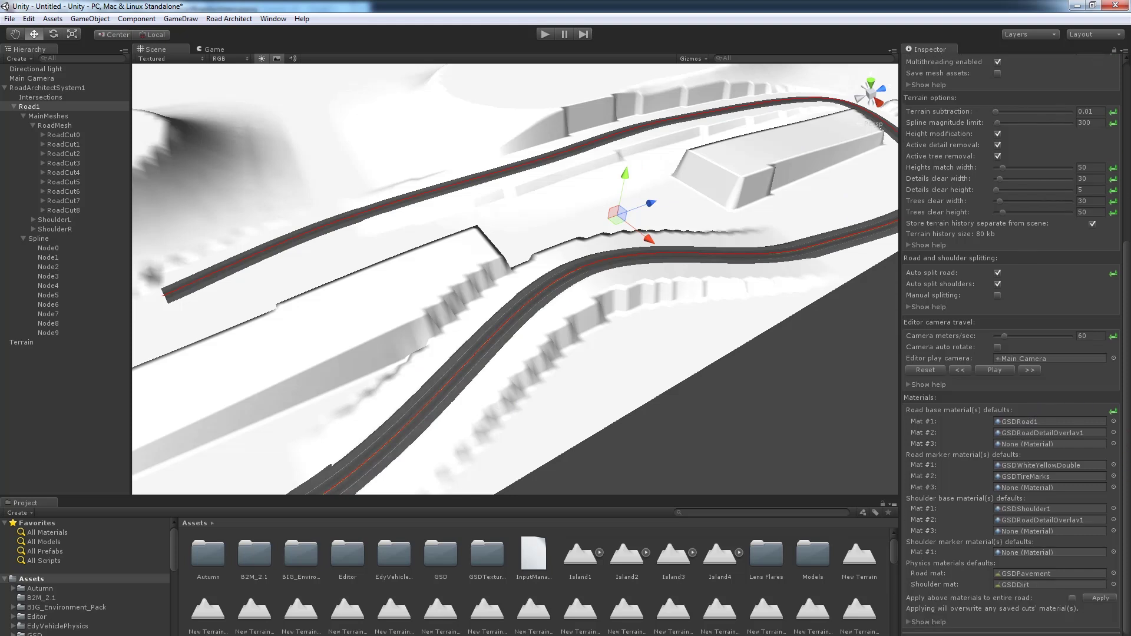
Step: Tick 'Reset road's terrain history' at the bottom of Road1's GSDRoad Inspector
scroll(1126, 403, "down", 2)
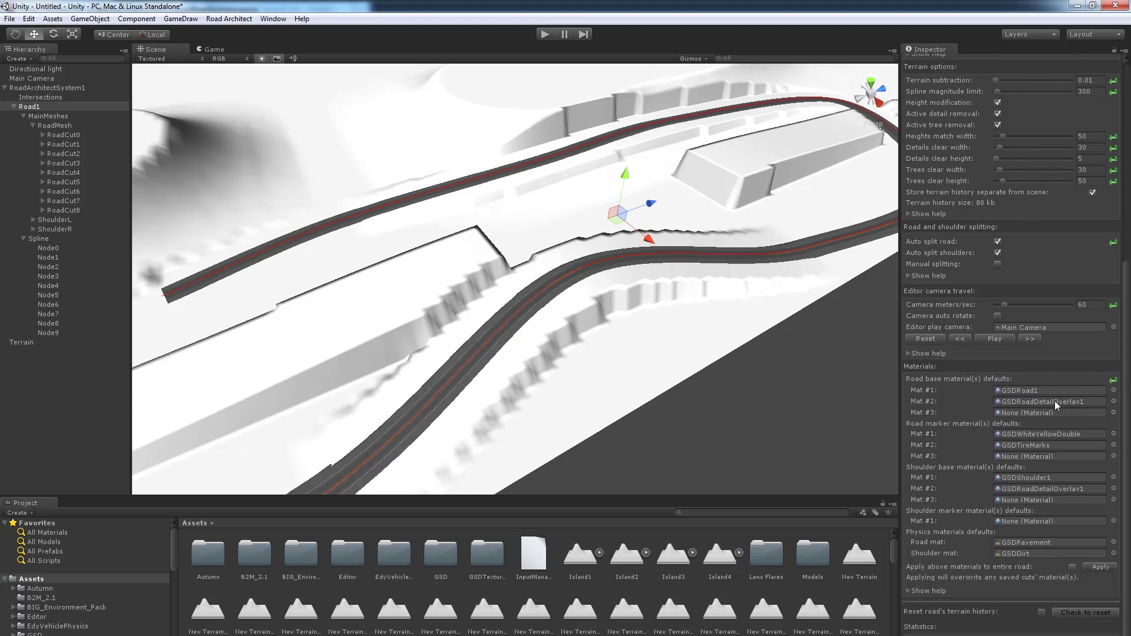
right_click_drag(741, 389, 837, 360)
left_click_drag(1124, 412, 1126, 438)
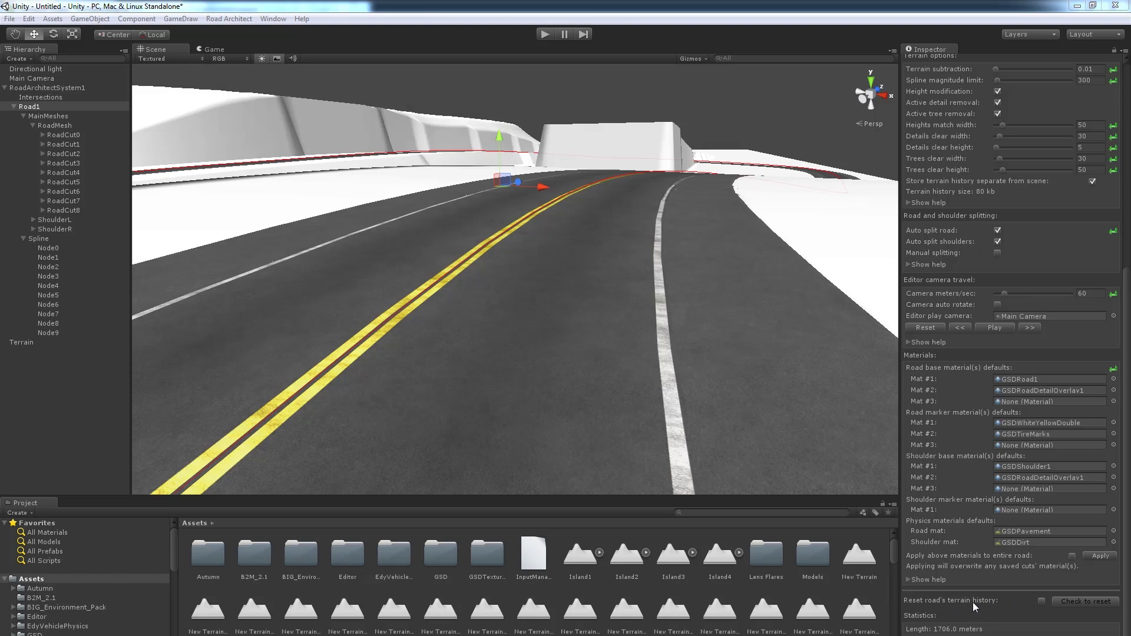
left_click(1042, 600)
scroll(1052, 606, "down", 3)
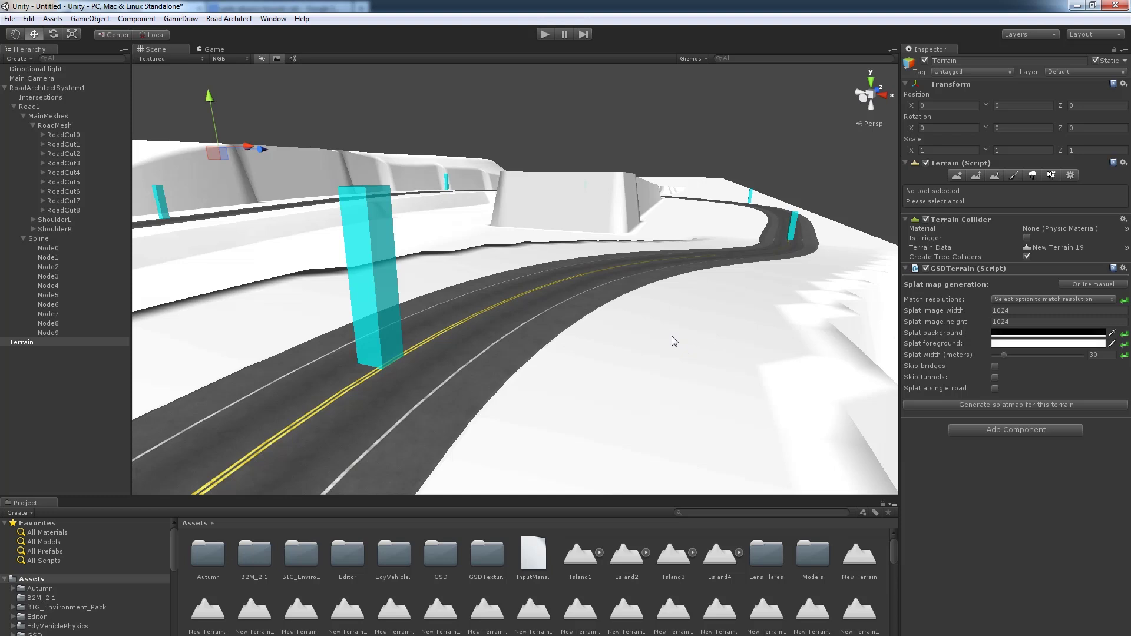
Step: Select Node2 and launch its extrusion object wizard
left_click(378, 289)
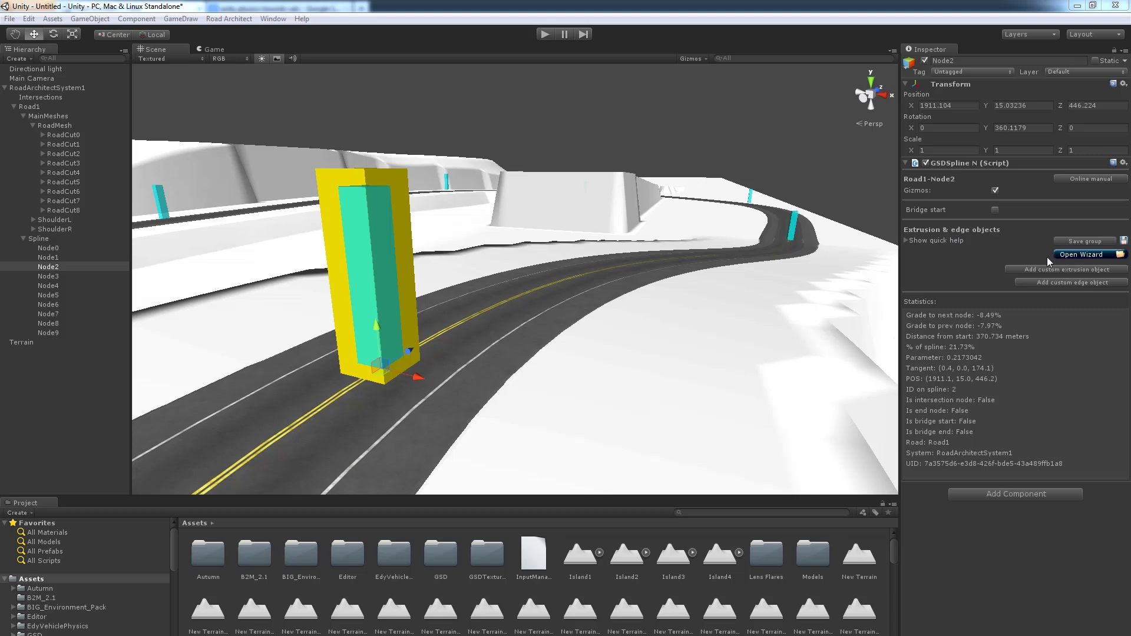
left_click(1071, 256)
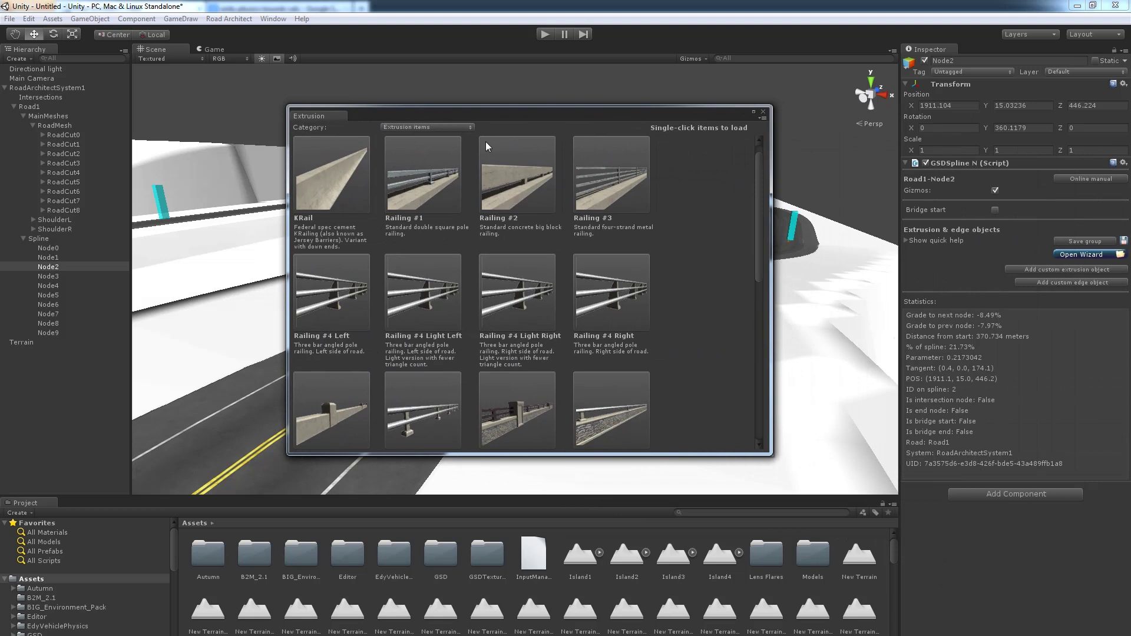
Step: Keep the Extrusion items category and load the KRail divider onto Node2
scroll(759, 221, "down", 2)
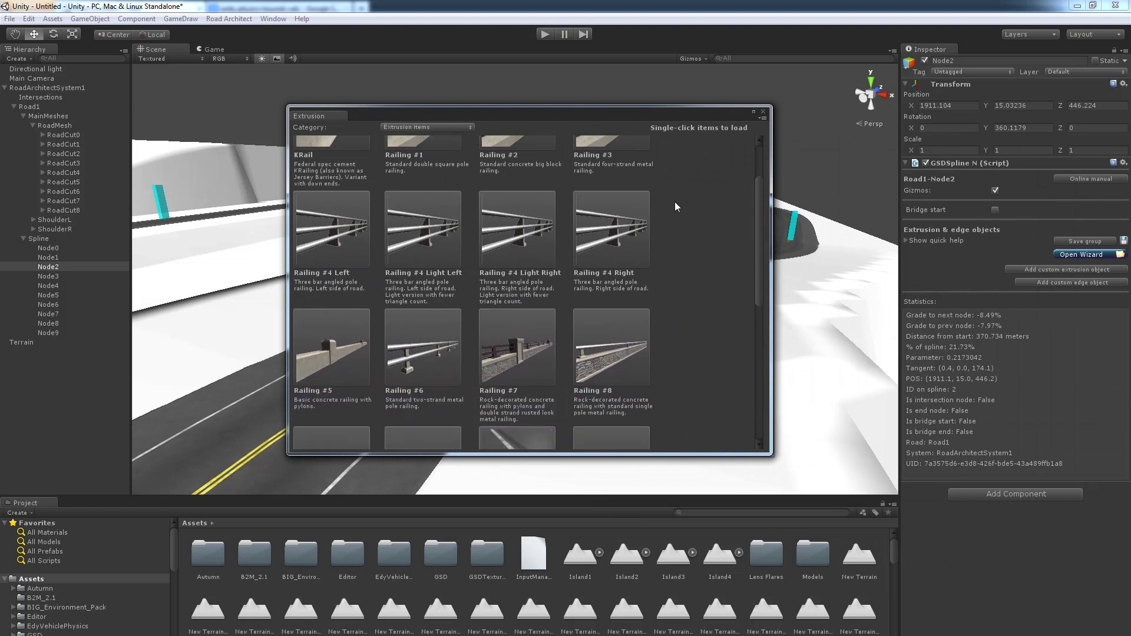
scroll(758, 197, "up", 3)
left_click(406, 127)
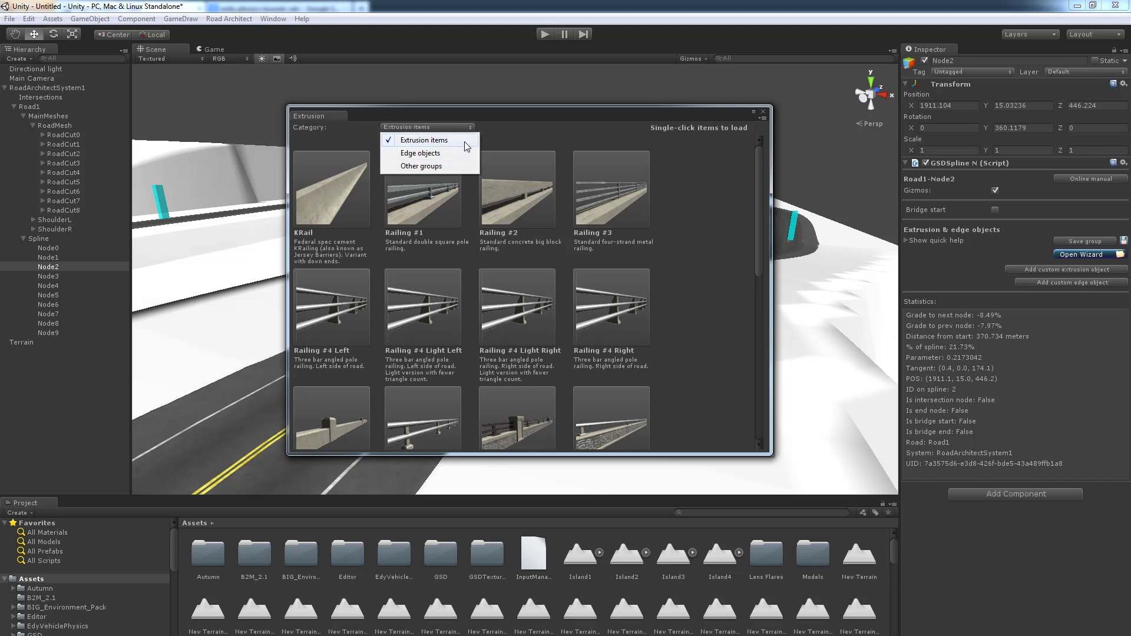
left_click(498, 132)
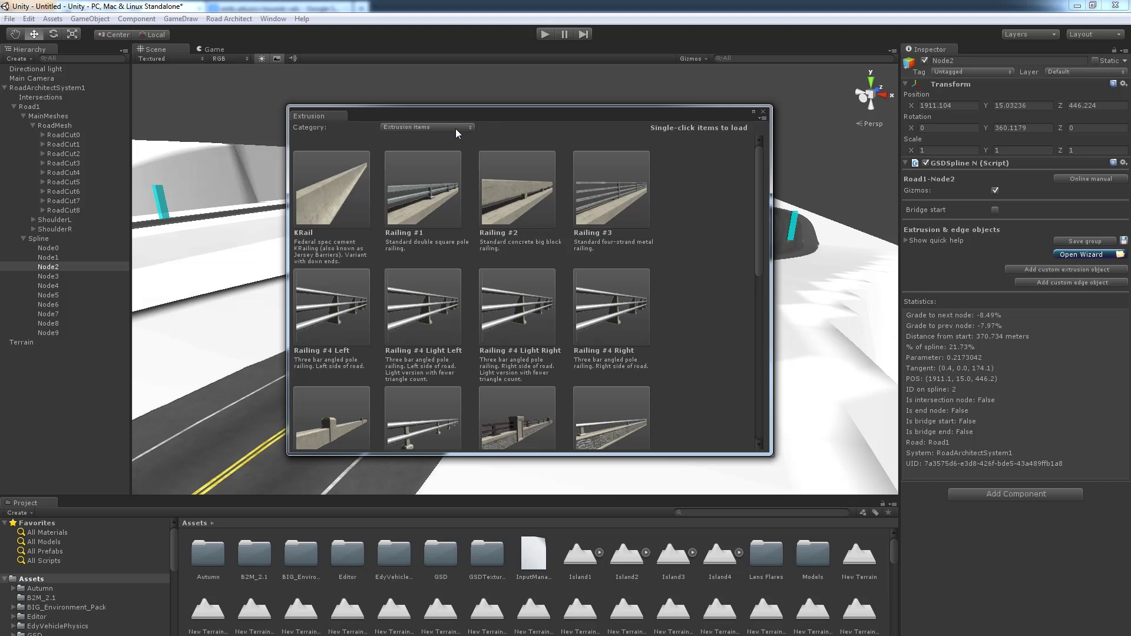
left_click(452, 128)
left_click(499, 137)
left_click_drag(758, 212, 728, 207)
left_click(343, 200)
left_click(632, 366)
mouse_move(631, 367)
left_mouse_down("alt")
mouse_move(601, 370)
mouse_move(687, 361)
mouse_move(687, 376)
mouse_move(642, 382)
mouse_move(613, 404)
mouse_move(633, 386)
left_mouse_up("alt")
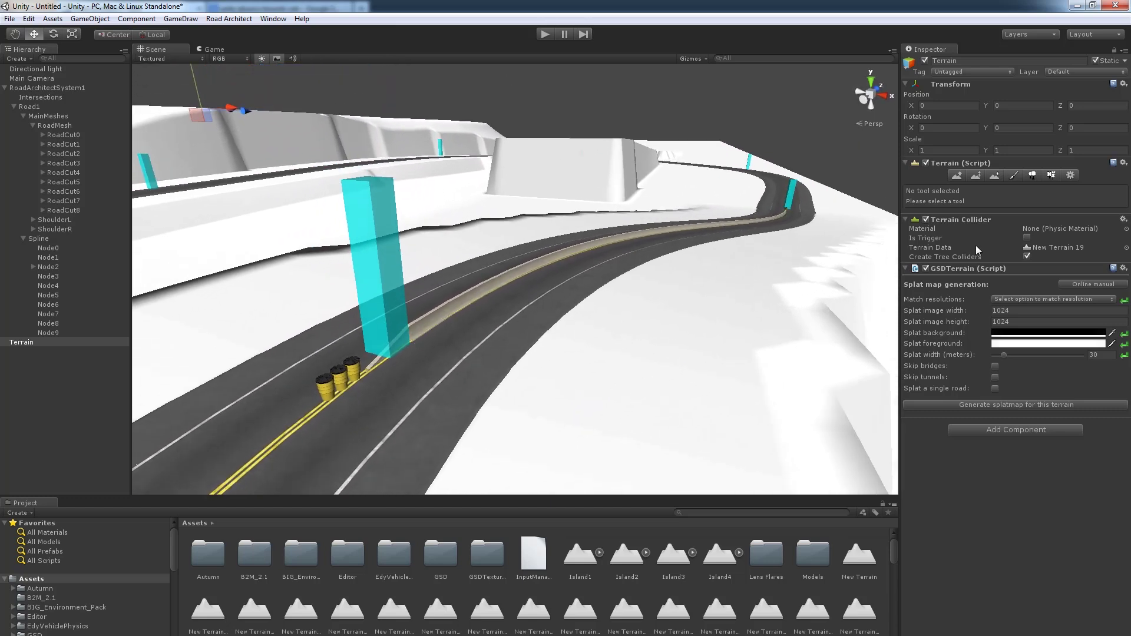
left_click(377, 250)
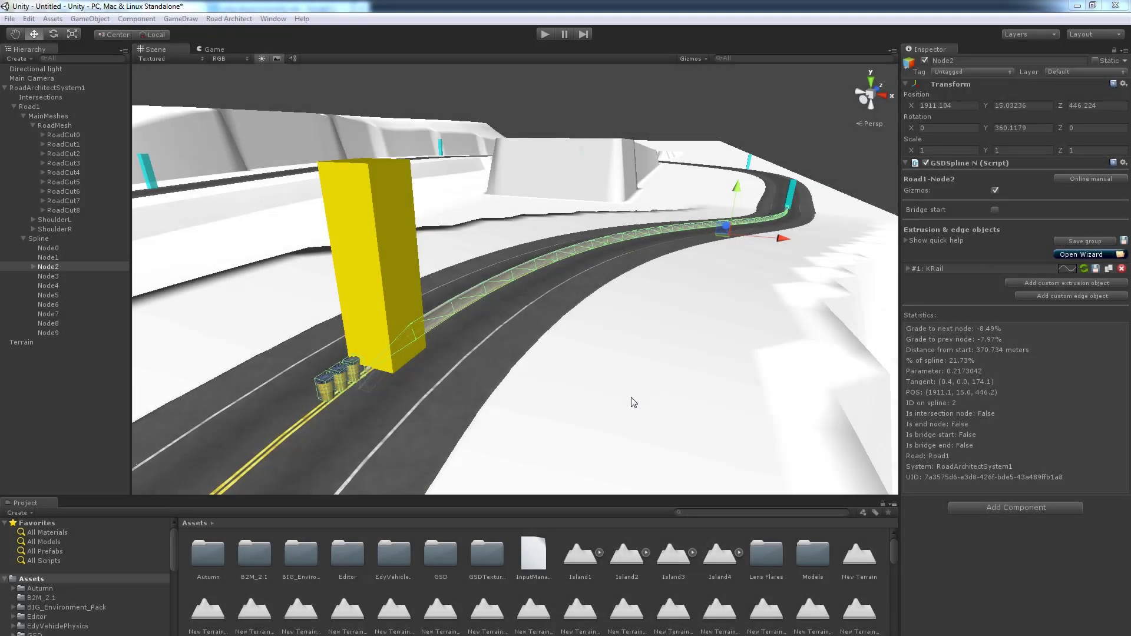
mouse_move(638, 396)
left_mouse_down("alt")
mouse_move(636, 386)
mouse_move(669, 394)
mouse_move(621, 391)
left_mouse_up("alt")
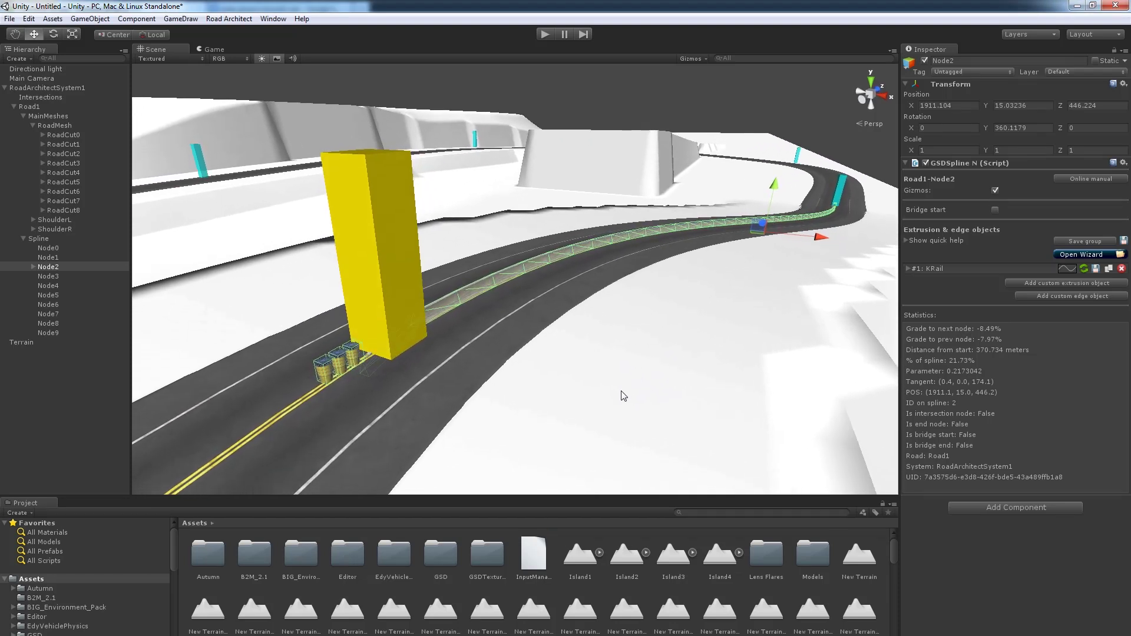
left_click(684, 346)
left_click_drag(677, 339, 437, 284, "alt")
left_click(439, 285)
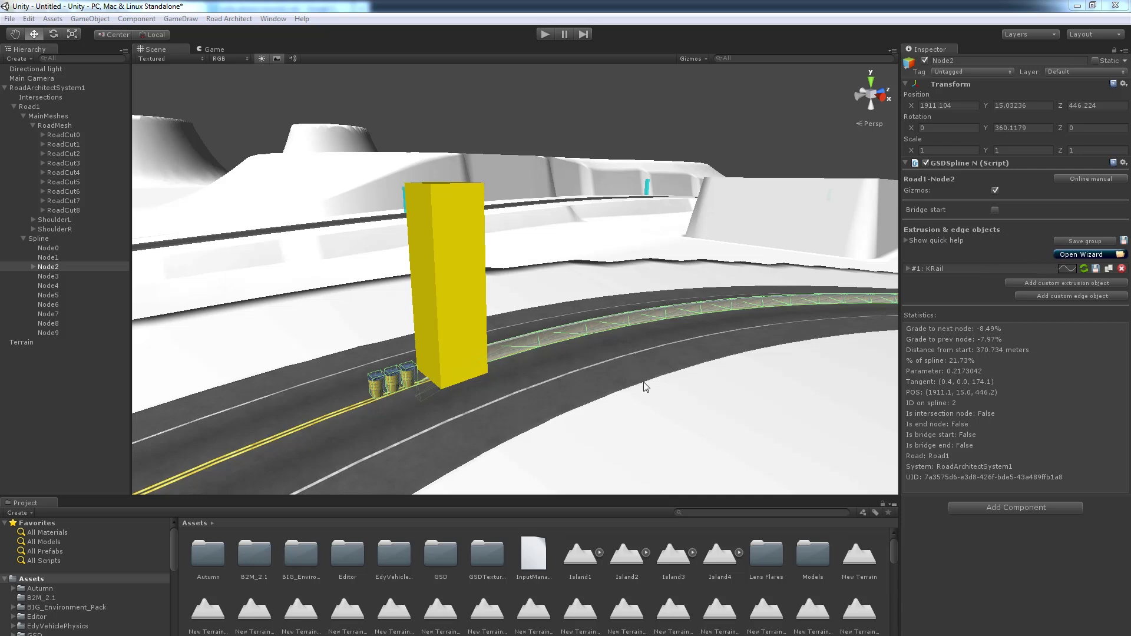
left_click_drag(647, 387, 795, 296, "alt")
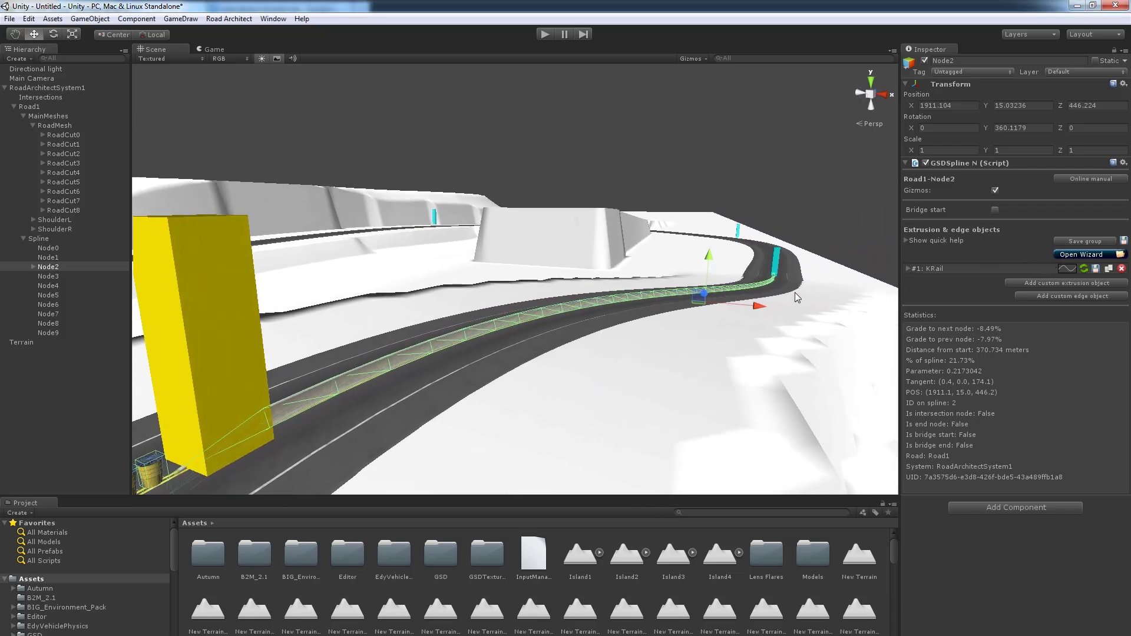
Step: Select the KRail divider, reveal its two GSDRoadBarrel3 barrels, and review Node2's extrusion list
left_click(777, 266)
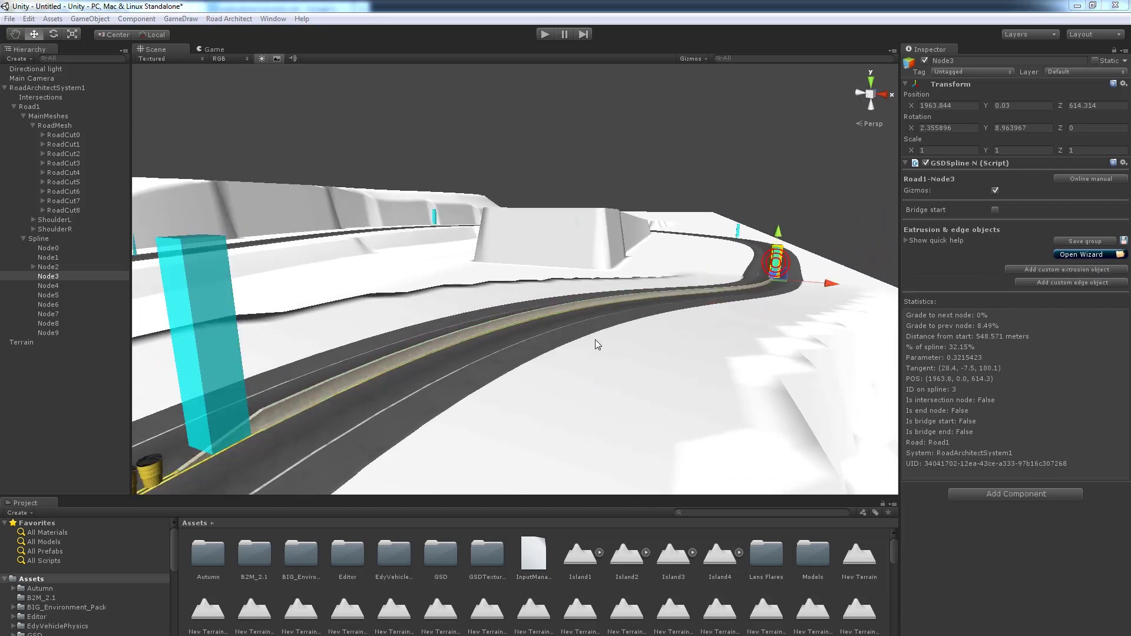
left_click(396, 357)
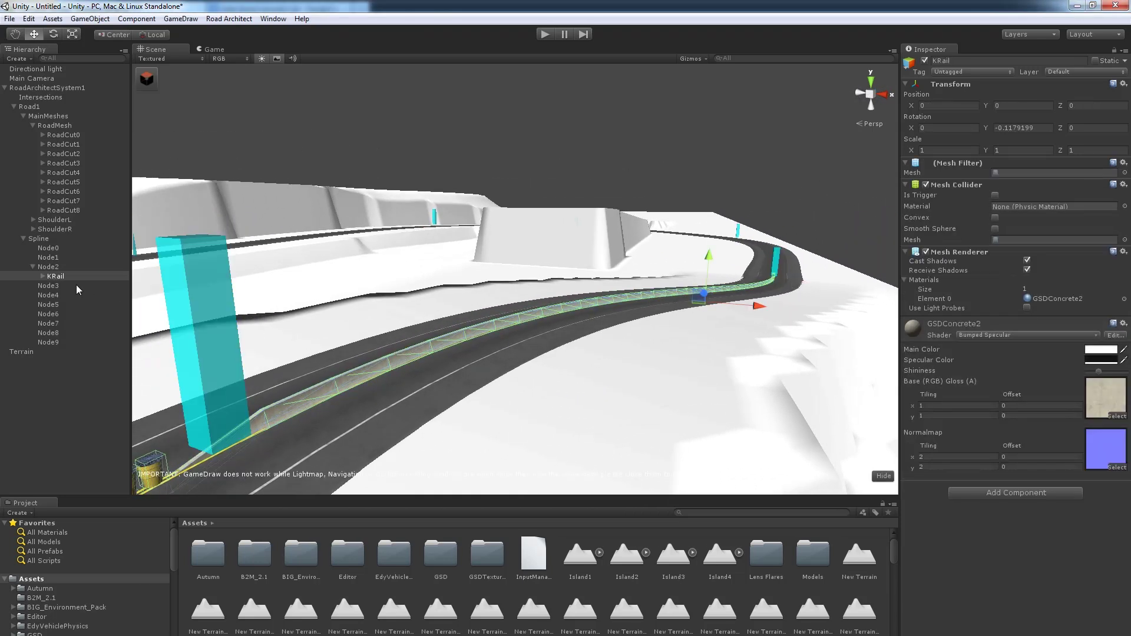
left_click(43, 277)
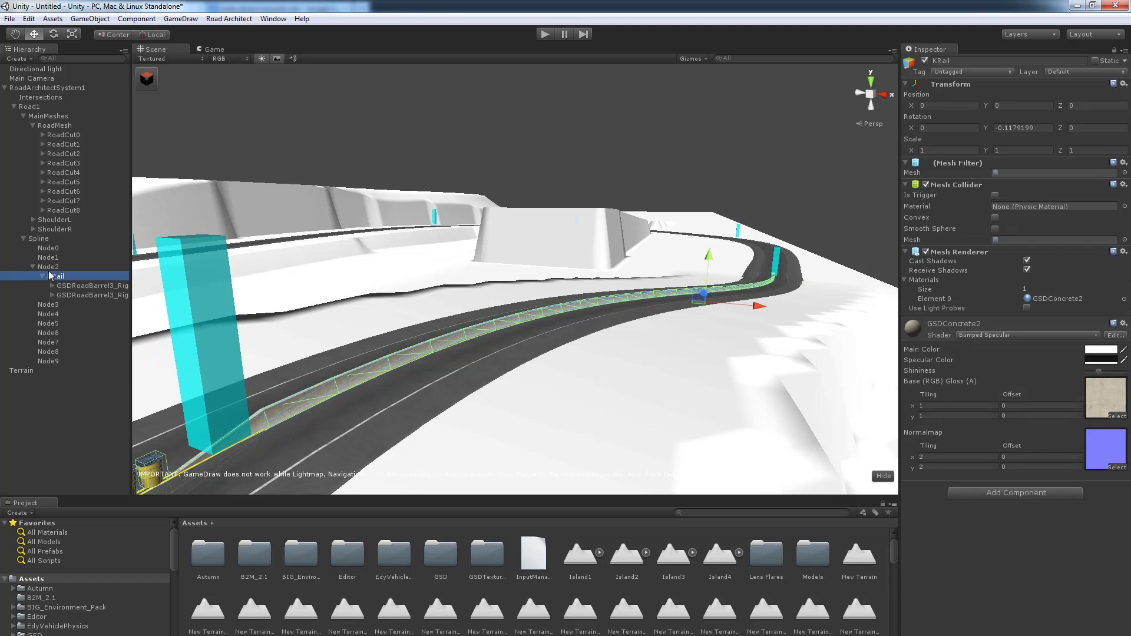
left_click(57, 276)
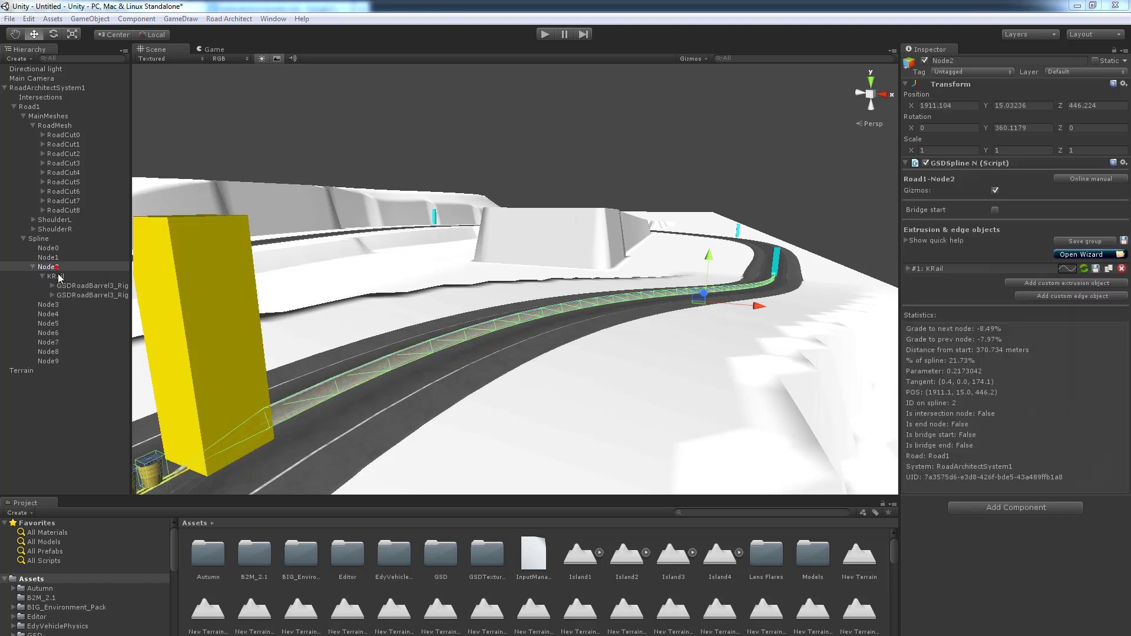